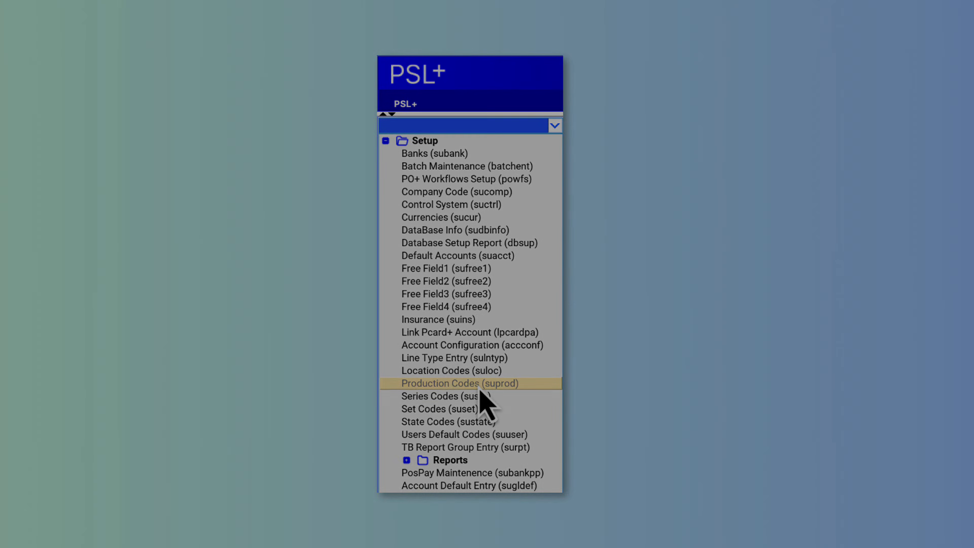
- Open the Production Codes setup program (suprod) from the Setup menu
{"action": "double_click", "coordinate": [480, 387]}
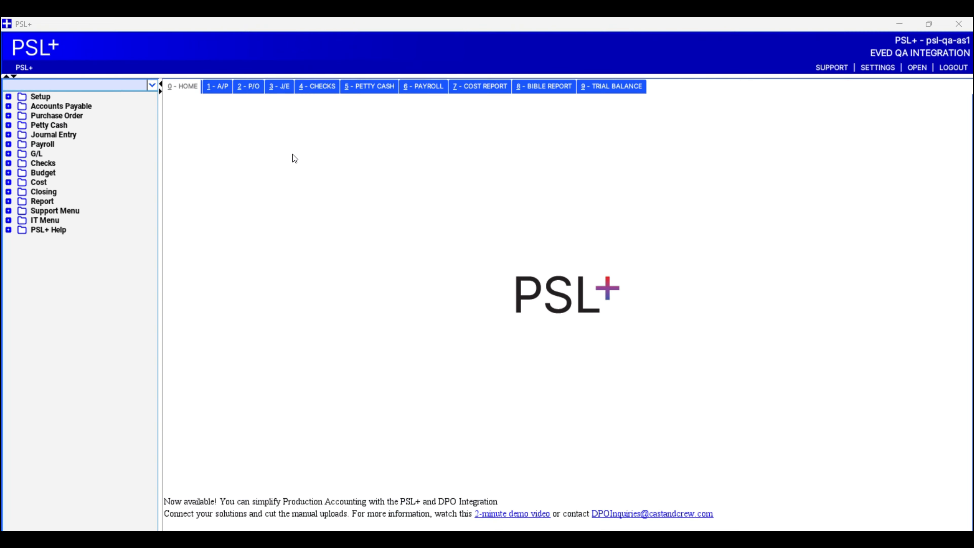
- Load the EVE (EvedPay) bank record in Bank Entry, review it, and close the form
{"action": "double_click", "coordinate": [38, 96]}
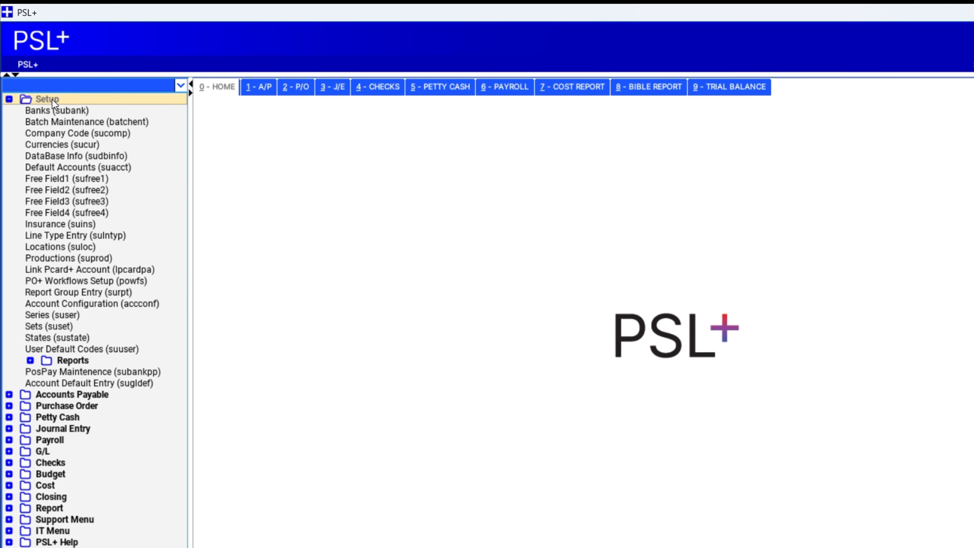
{"action": "left_click", "coordinate": [83, 111]}
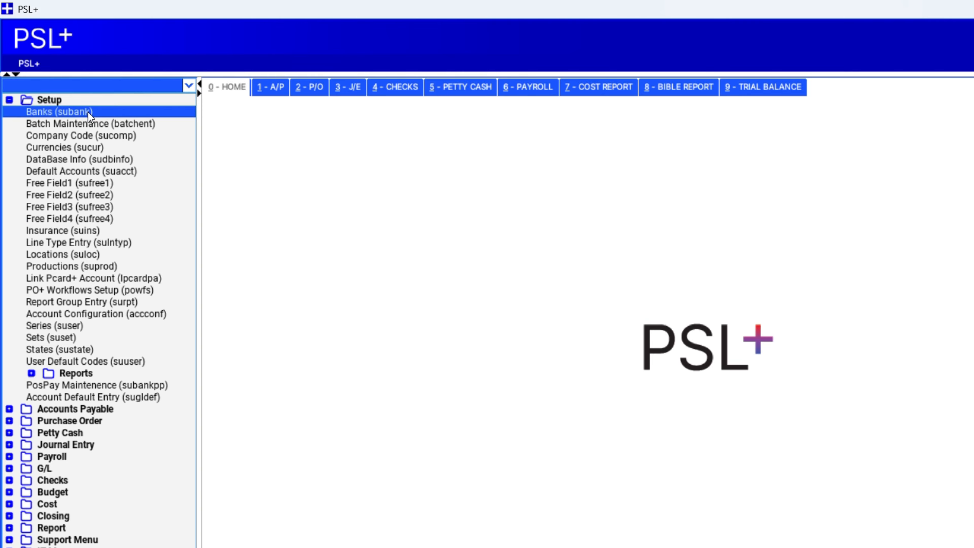
{"action": "double_click", "coordinate": [85, 111]}
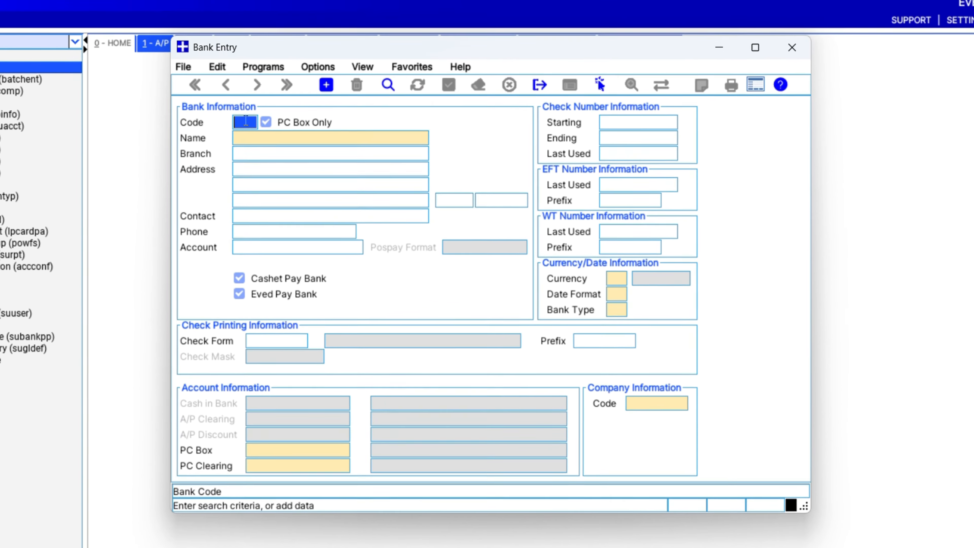
{"action": "type", "text": "EVE"}
{"action": "key", "text": "Return"}
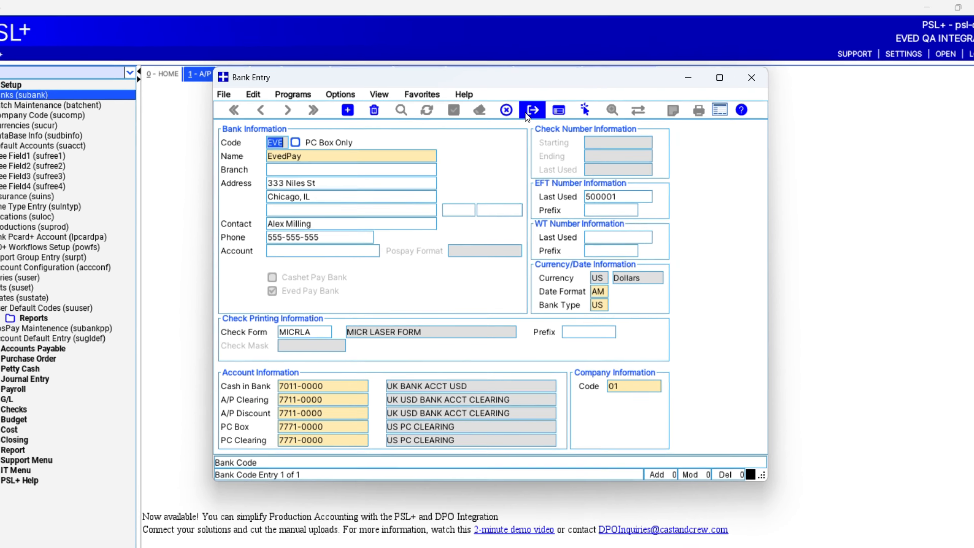
{"action": "left_click", "coordinate": [752, 78]}
- Start a new vendor record named Alpine Camera Rentals in Vendor Entry
{"action": "left_click", "coordinate": [7, 343]}
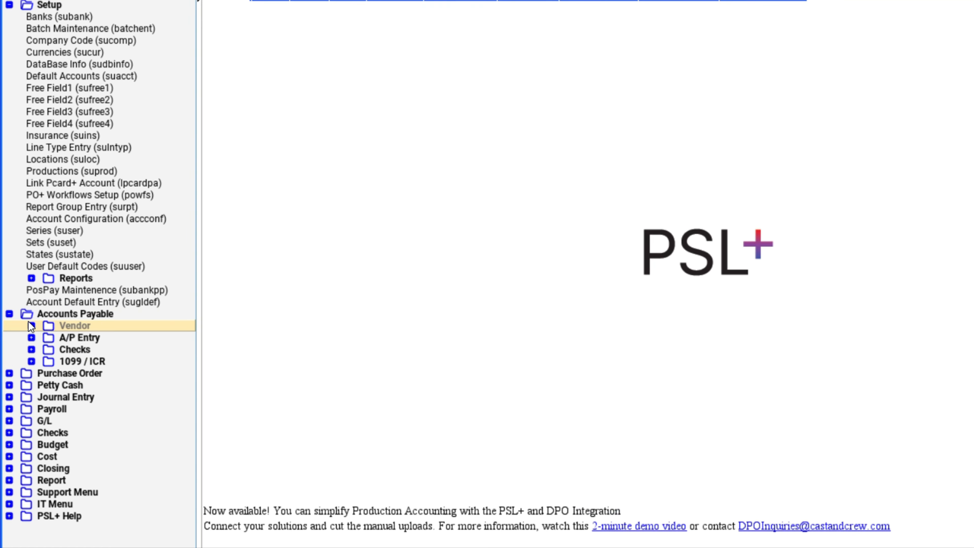
{"action": "left_click", "coordinate": [30, 324]}
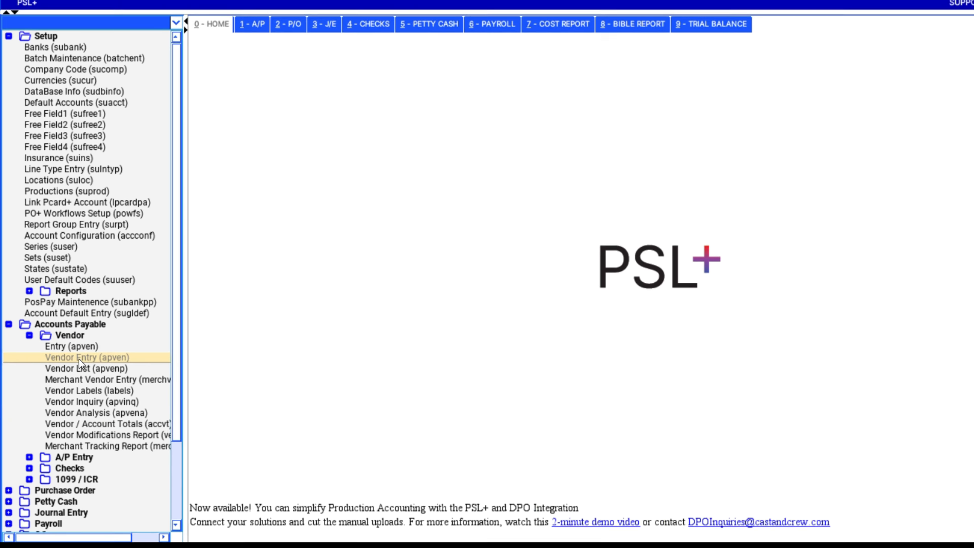
{"action": "left_click", "coordinate": [79, 359]}
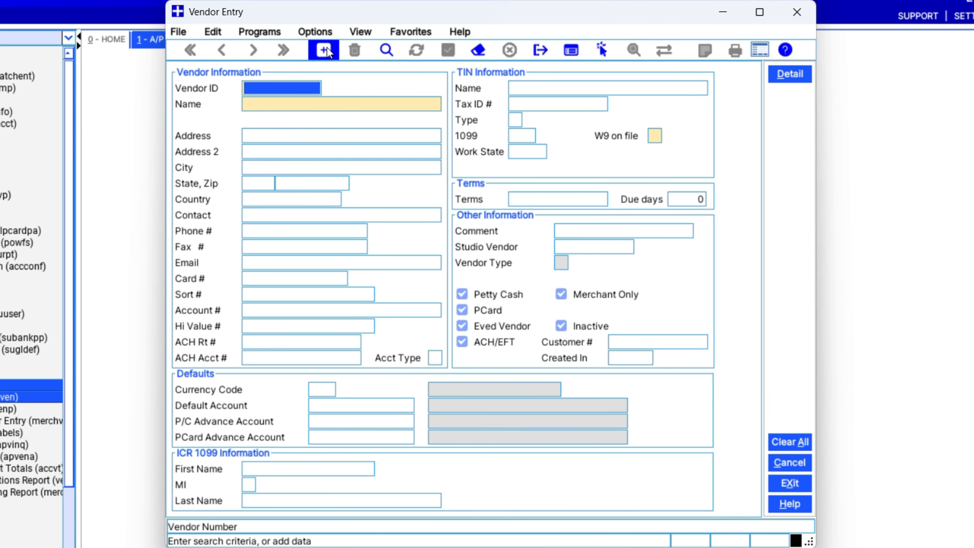
{"action": "left_click", "coordinate": [324, 50]}
{"action": "type", "text": "Alpine Cam"}
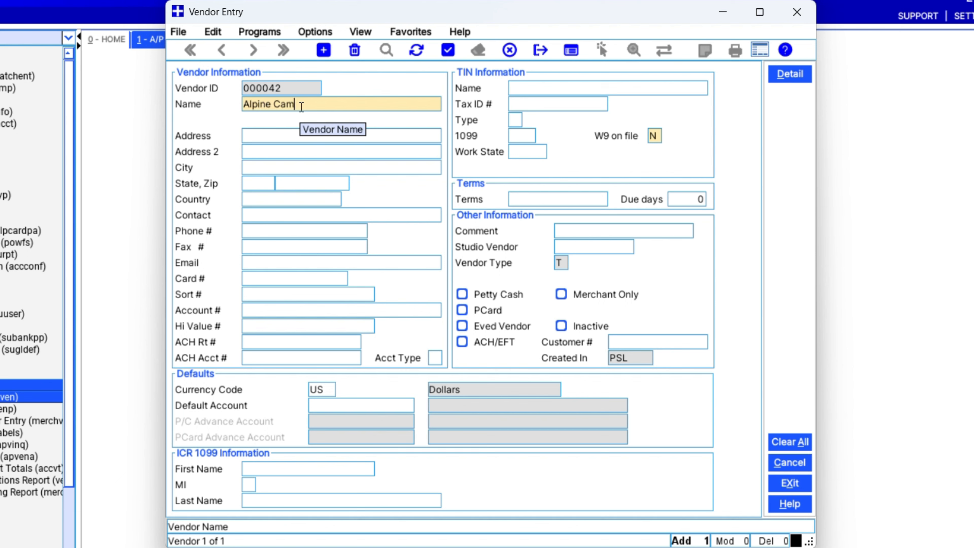
{"action": "type", "text": "era Rentals"}
{"action": "key", "text": "Tab"}
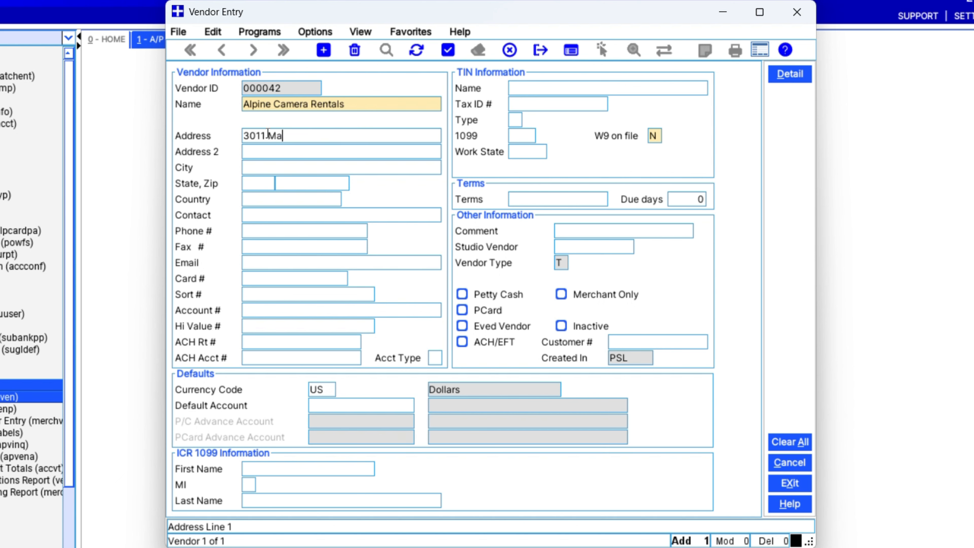
{"action": "key", "text": "Tab"}
{"action": "type", "text": "Burbank"}
{"action": "key", "text": "Tab"}
{"action": "type", "text": "CA"}
{"action": "key", "text": "Tab"}
{"action": "type", "text": "91505"}
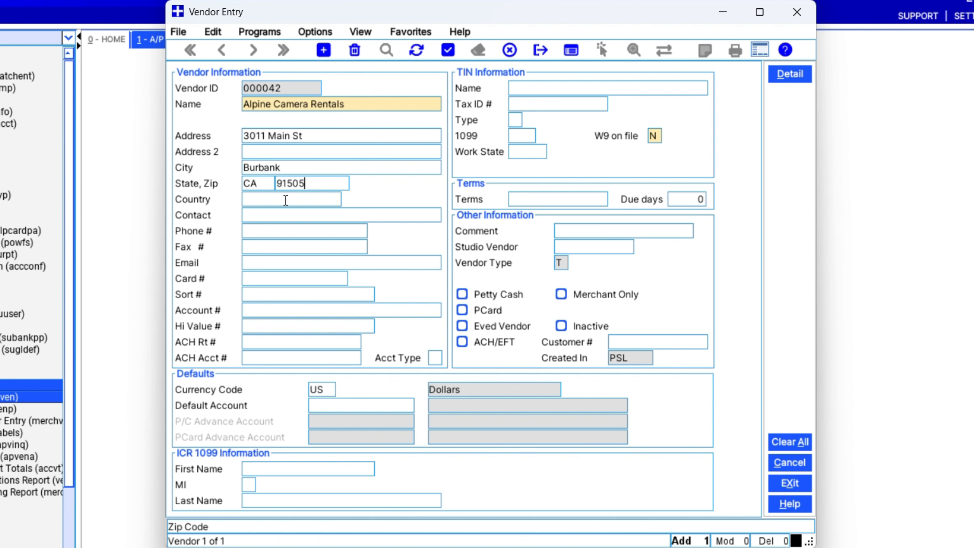
{"action": "key", "text": "Tab"}
{"action": "type", "text": "USA"}
- Add the vendor's e-mail address, flag it as an Eved vendor, and save the record
{"action": "left_click", "coordinate": [398, 266]}
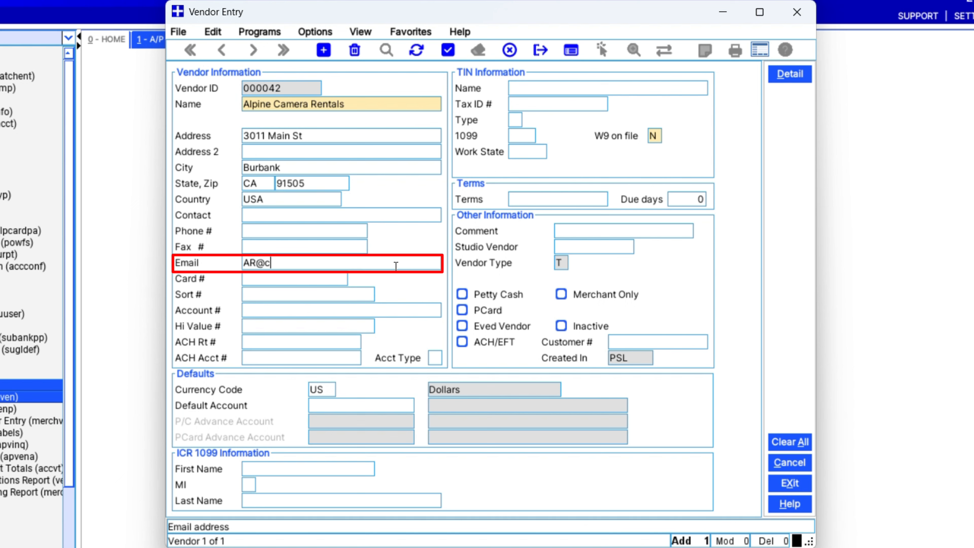
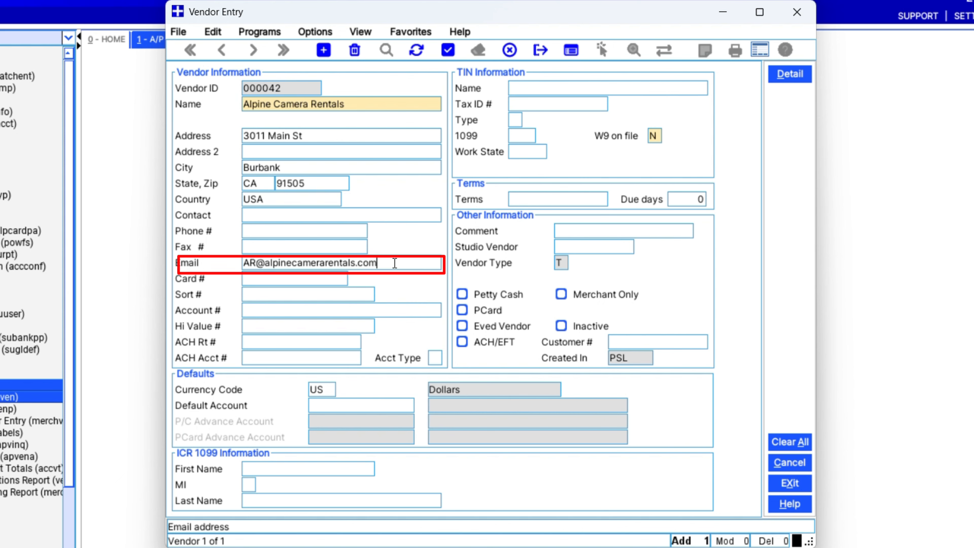
{"action": "left_click", "coordinate": [465, 331]}
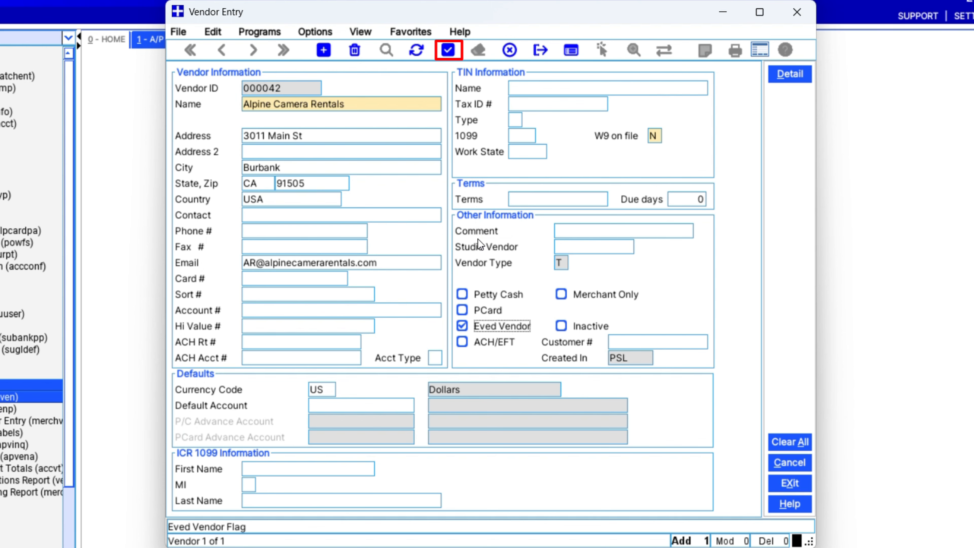
{"action": "left_click", "coordinate": [448, 50]}
- Exit the Vendor Entry window
{"action": "left_click", "coordinate": [534, 57]}
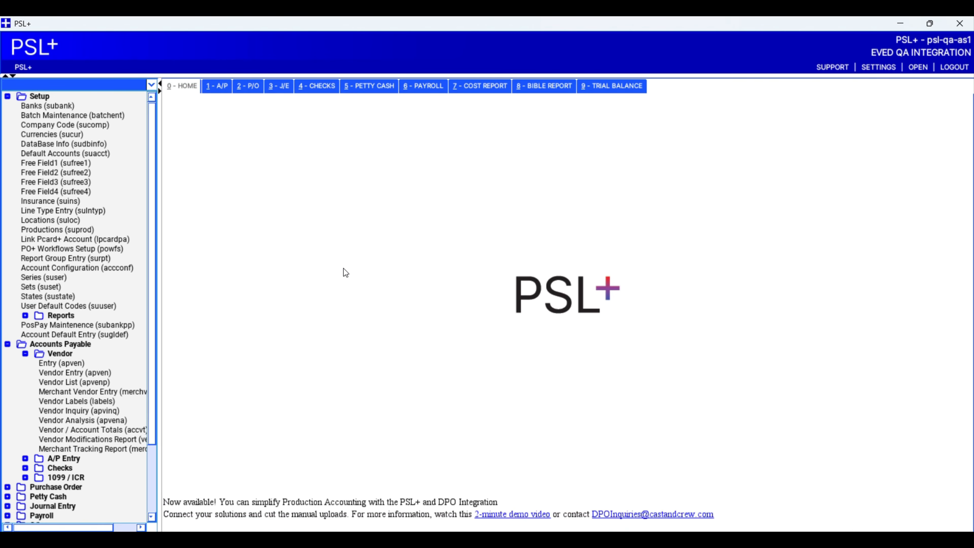
- Start a new A/P transaction for Alpine Camera Rentals with invoice number A1000
{"action": "scroll", "coordinate": [94, 393], "scroll_direction": "down", "scroll_amount": 3}
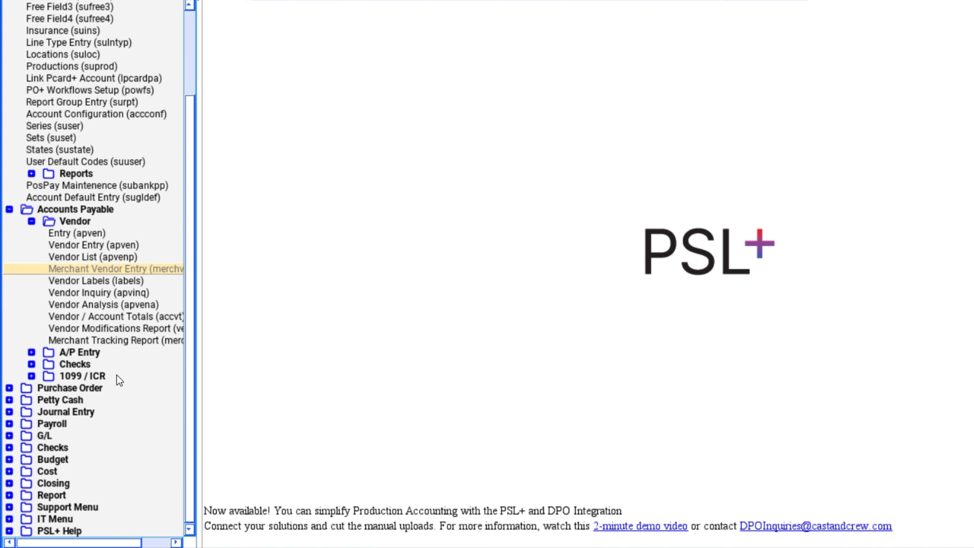
{"action": "left_click", "coordinate": [80, 352]}
{"action": "left_click", "coordinate": [87, 368]}
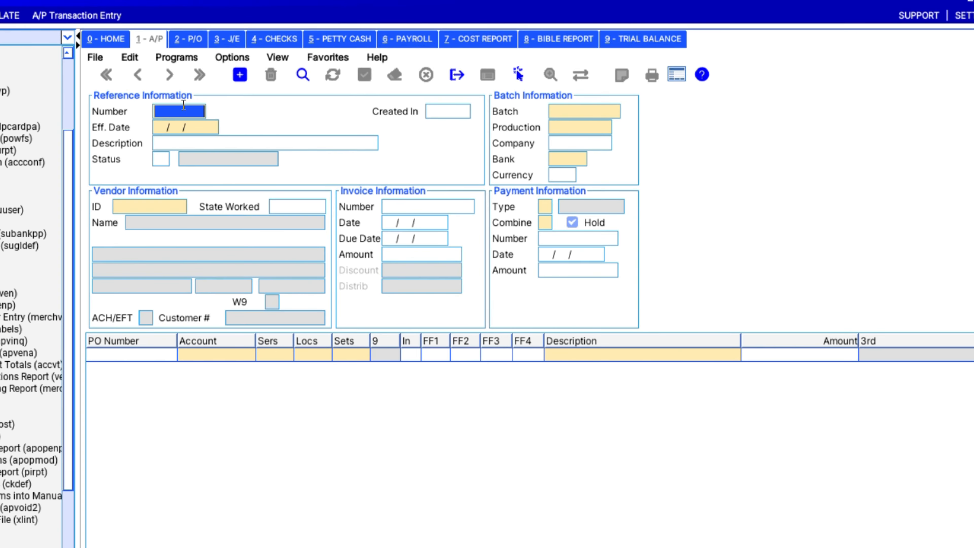
{"action": "left_click", "coordinate": [236, 79]}
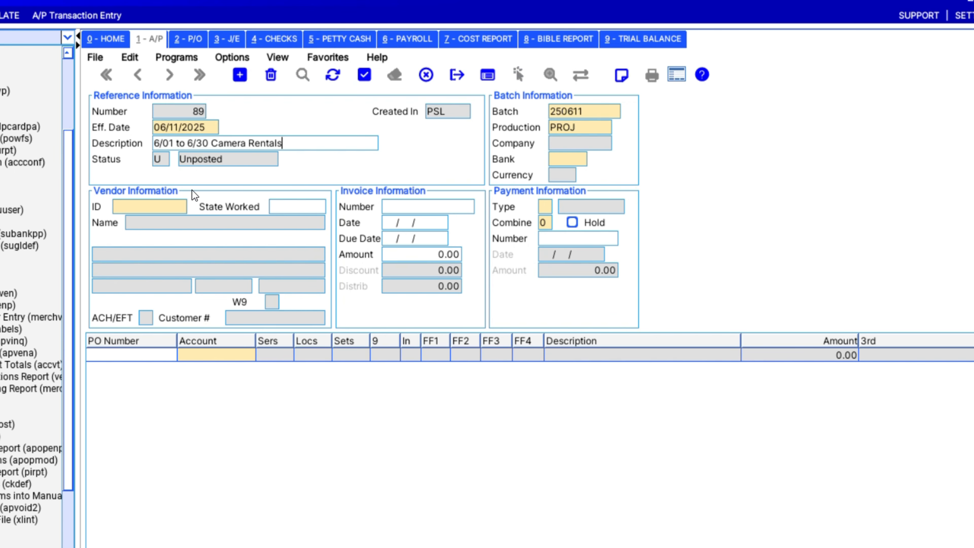
{"action": "double_click", "coordinate": [172, 205]}
{"action": "left_click", "coordinate": [196, 275]}
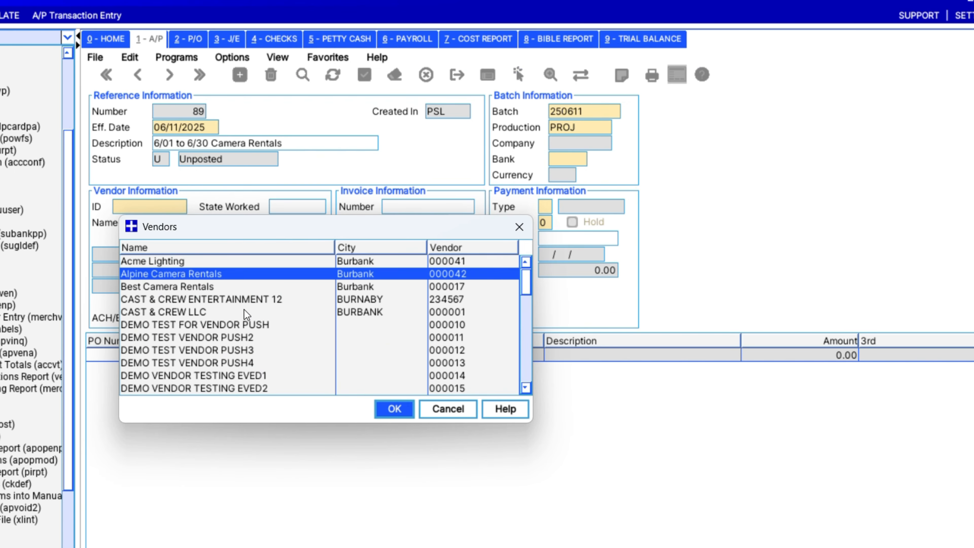
{"action": "left_click", "coordinate": [394, 409]}
{"action": "left_click", "coordinate": [294, 206]}
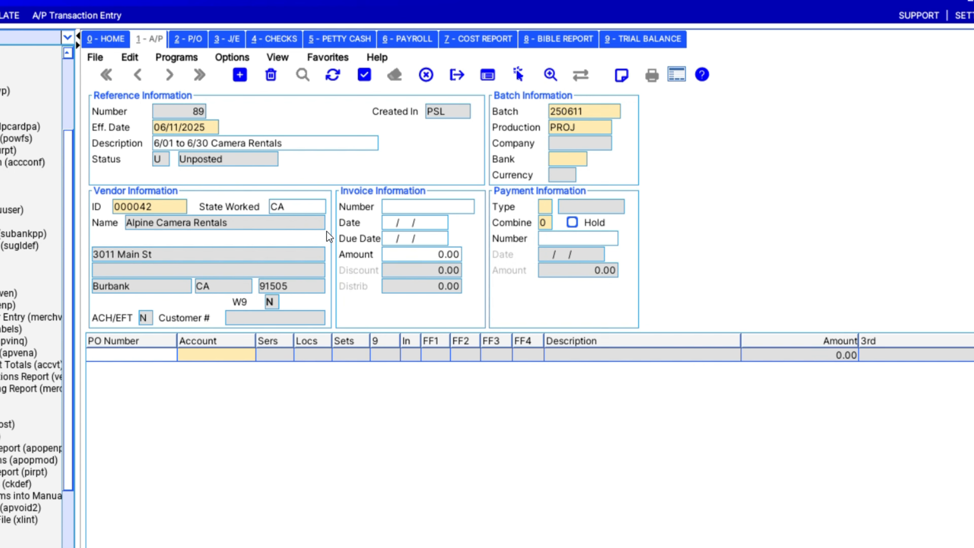
{"action": "left_click", "coordinate": [393, 210]}
{"action": "type", "text": "A1000"}
- Set invoice date 06/11/2025 and due date 07/11/2025
{"action": "double_click", "coordinate": [394, 224]}
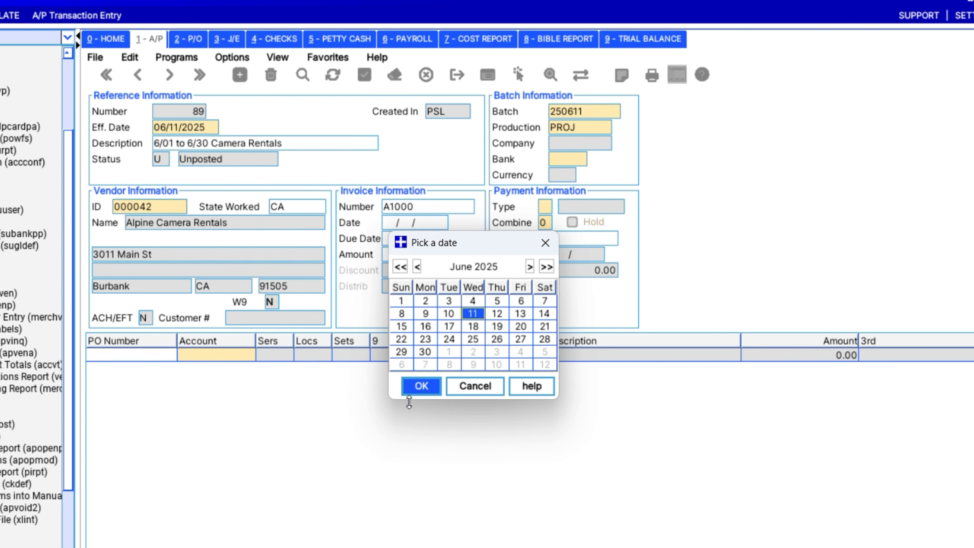
{"action": "left_click", "coordinate": [409, 396]}
{"action": "double_click", "coordinate": [396, 239]}
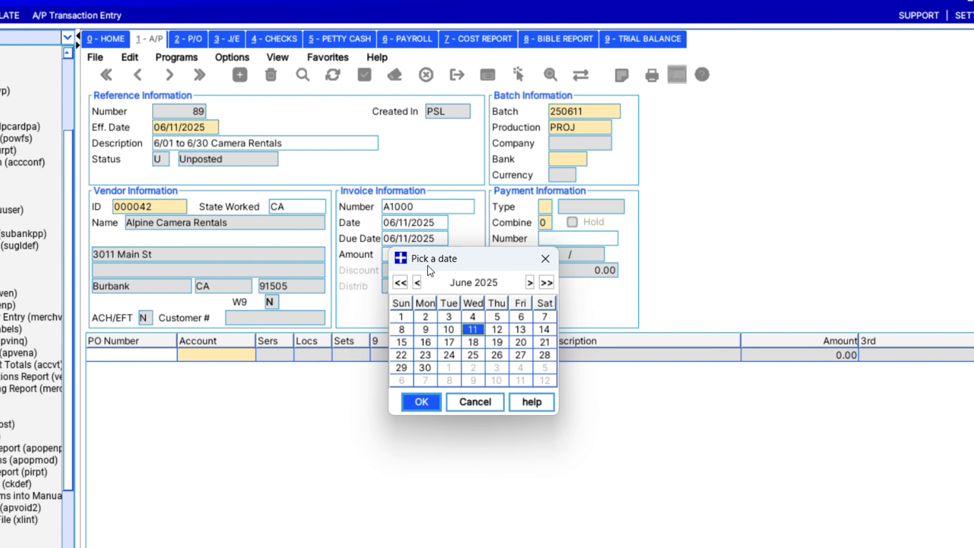
{"action": "left_click", "coordinate": [530, 282]}
{"action": "left_click", "coordinate": [521, 329]}
{"action": "left_click", "coordinate": [421, 402]}
{"action": "left_click", "coordinate": [422, 256]}
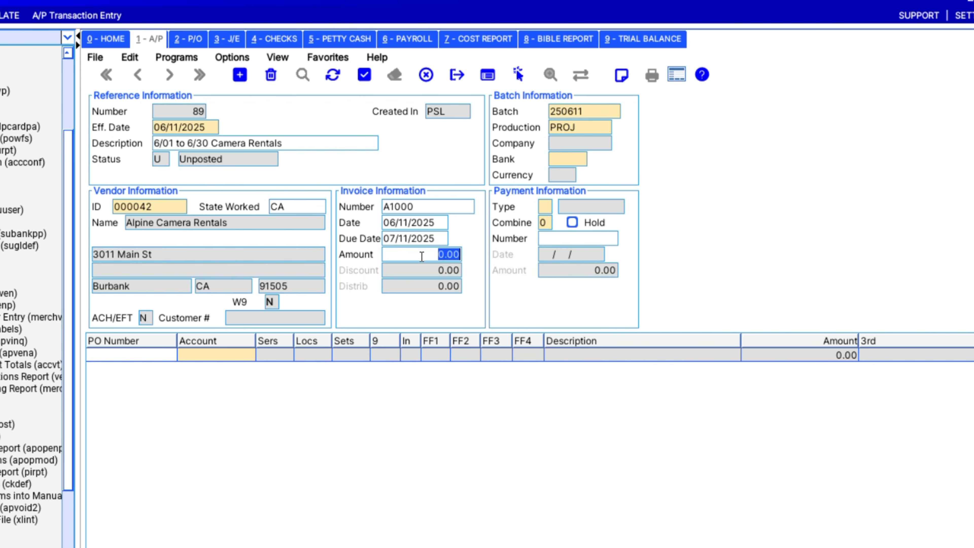
- Enter the 1000 invoice amount and set the paying bank to EVE EvedPay
{"action": "type", "text": "1000"}
{"action": "left_click", "coordinate": [576, 164]}
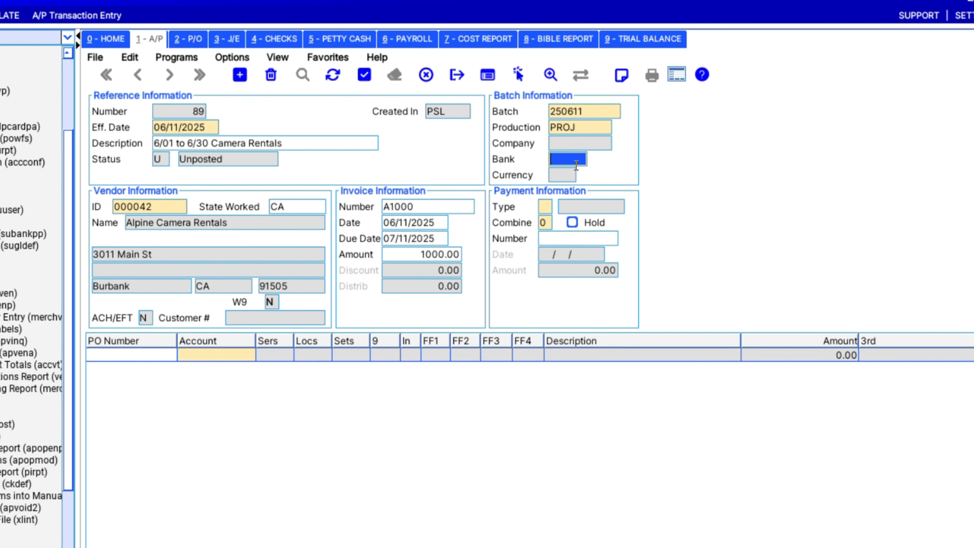
{"action": "double_click", "coordinate": [576, 165]}
{"action": "left_click", "coordinate": [599, 230]}
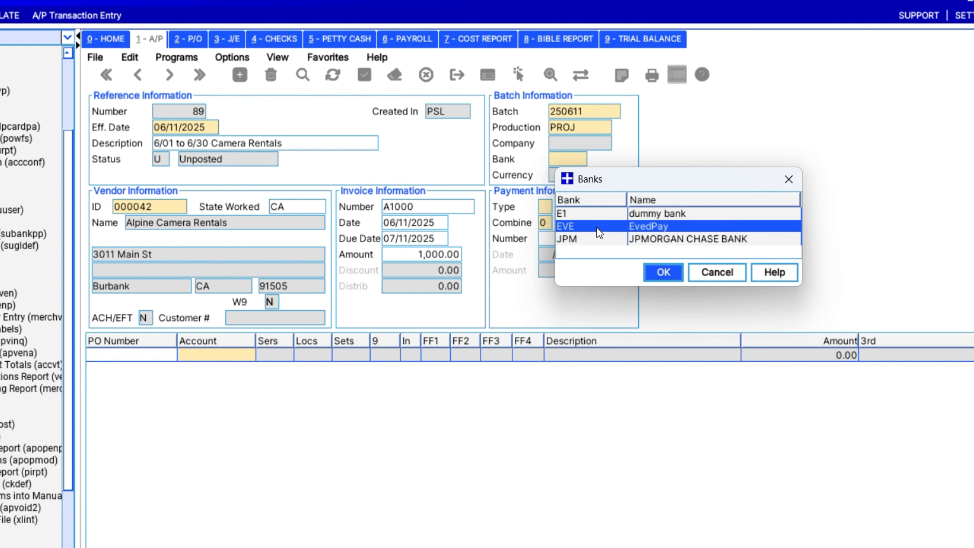
{"action": "left_click", "coordinate": [660, 273]}
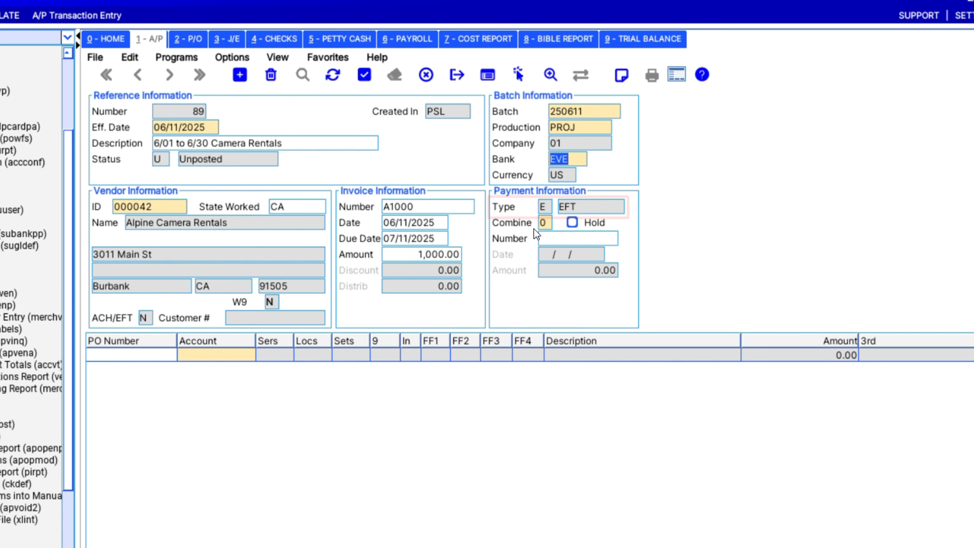
- Charge the distribution line to account 5001-3000 CAMERA and save the invoice
{"action": "left_click", "coordinate": [226, 354]}
{"action": "double_click", "coordinate": [227, 310]}
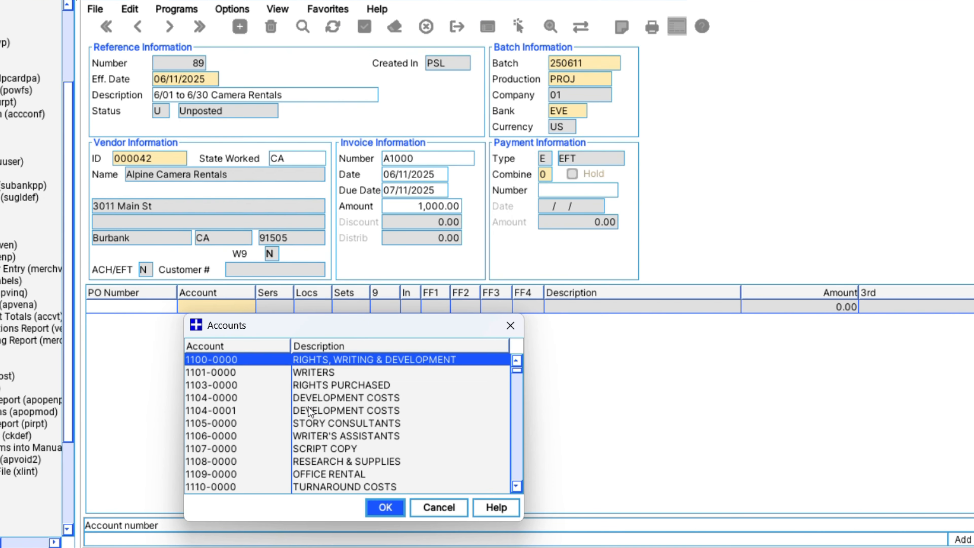
{"action": "type", "text": "5001"}
{"action": "scroll", "coordinate": [333, 435], "scroll_direction": "down", "scroll_amount": 2}
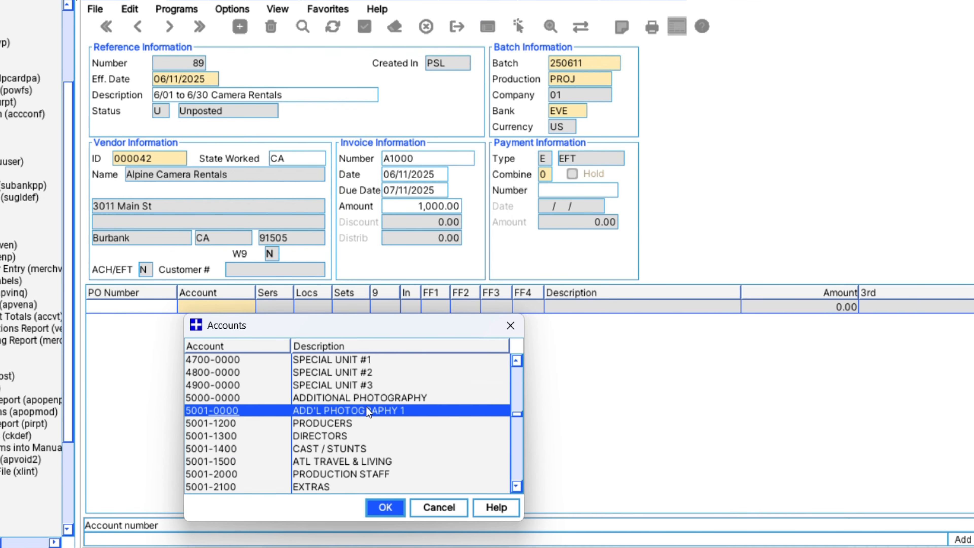
{"action": "scroll", "coordinate": [348, 436], "scroll_direction": "down", "scroll_amount": 4}
{"action": "left_click", "coordinate": [331, 450]}
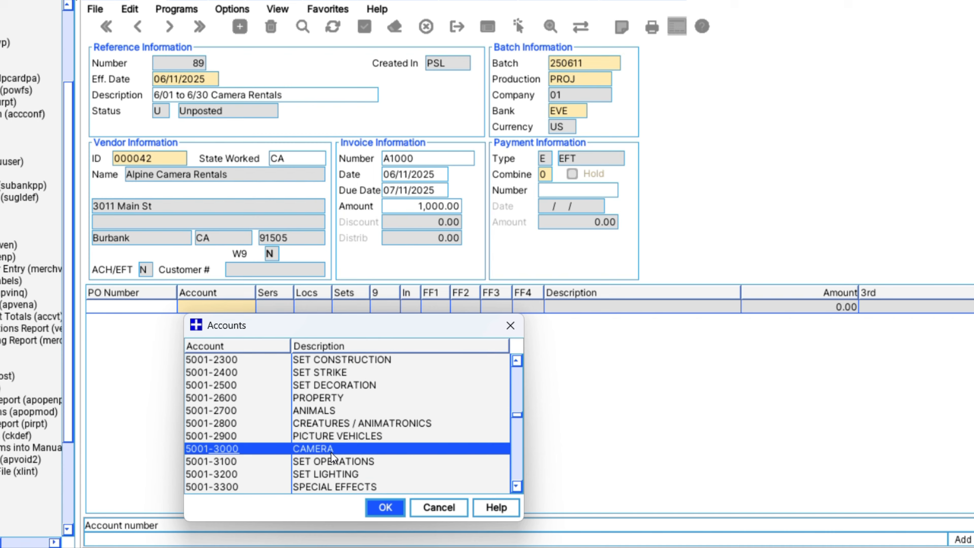
{"action": "left_click", "coordinate": [385, 508]}
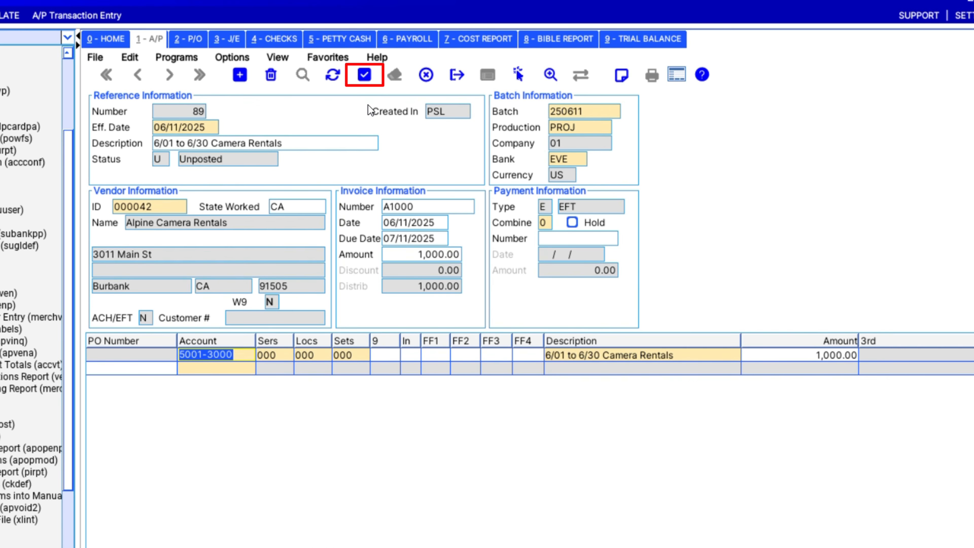
{"action": "left_click", "coordinate": [365, 74]}
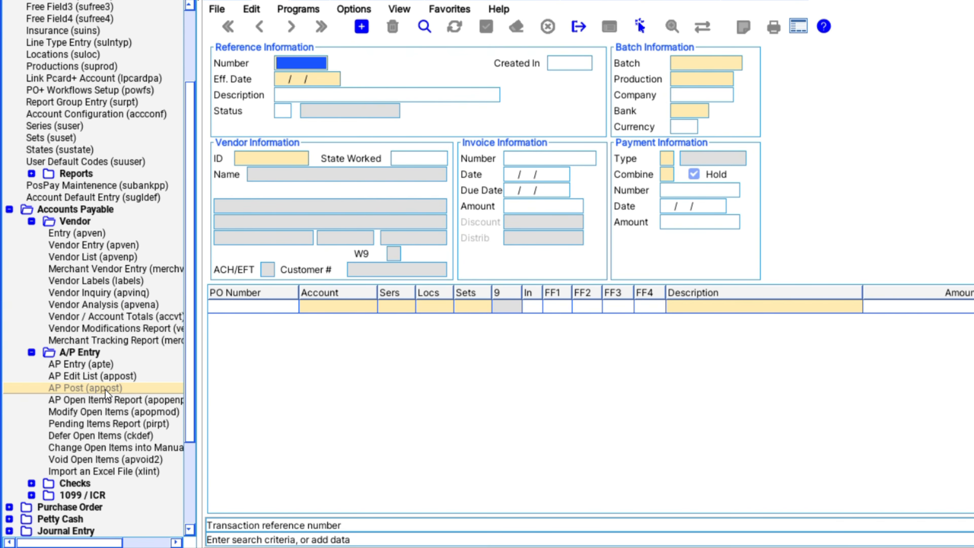
- In AP Post, select batch 250611 and vendor Alpine Camera Rentals
{"action": "double_click", "coordinate": [105, 390]}
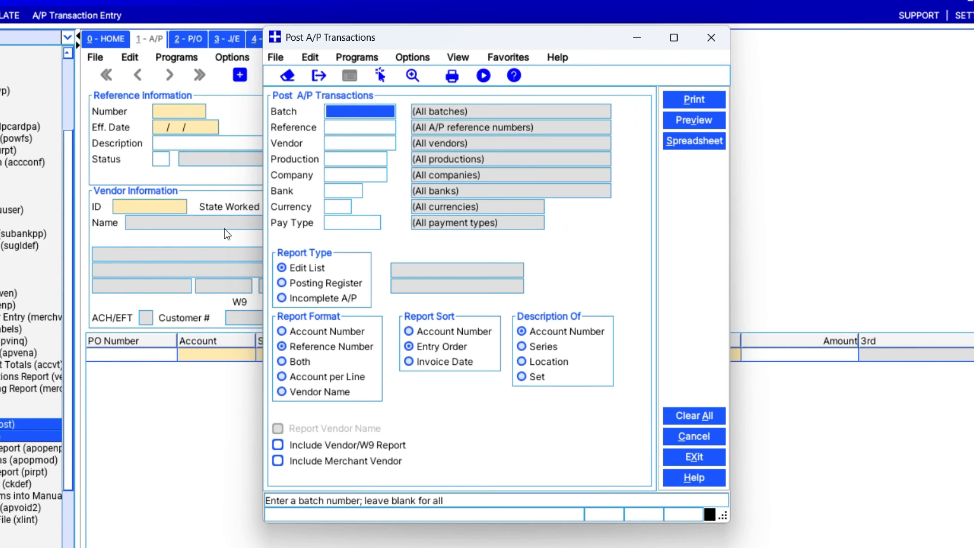
{"action": "double_click", "coordinate": [349, 114]}
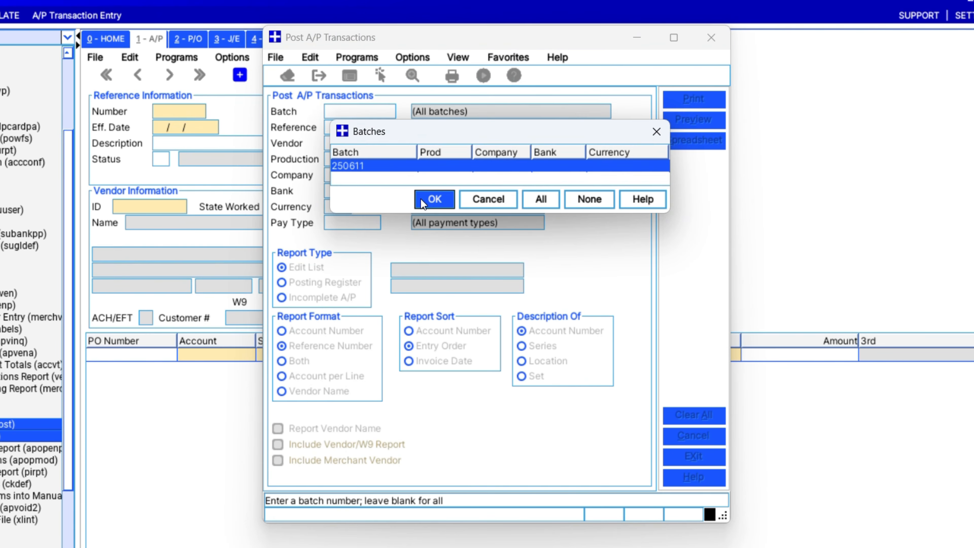
{"action": "left_click", "coordinate": [422, 200]}
{"action": "left_click", "coordinate": [355, 142]}
{"action": "double_click", "coordinate": [355, 142]}
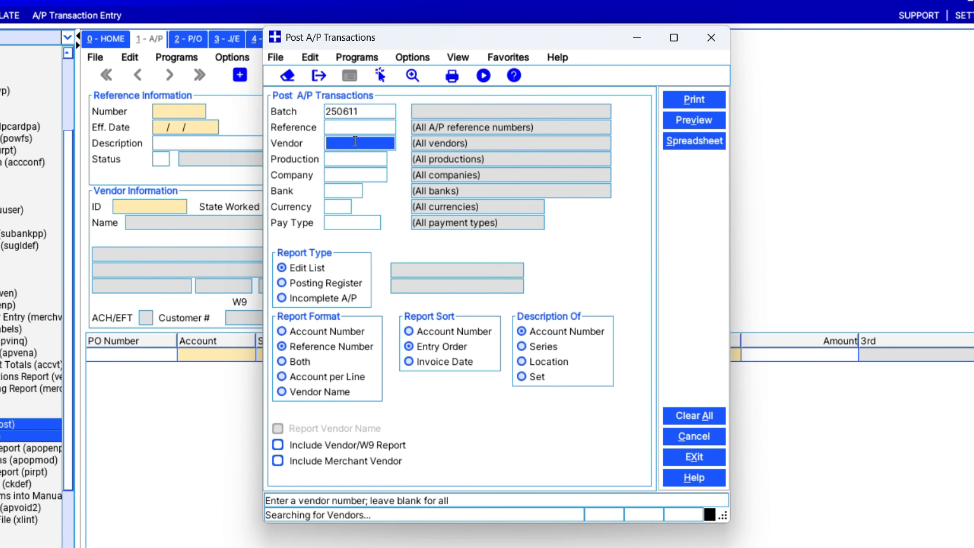
{"action": "left_click", "coordinate": [396, 210]}
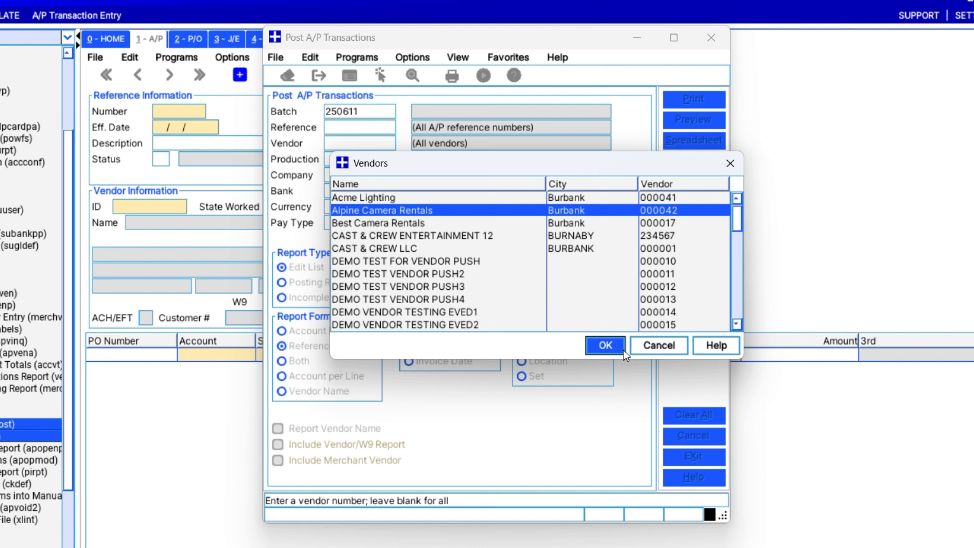
{"action": "left_click", "coordinate": [611, 346]}
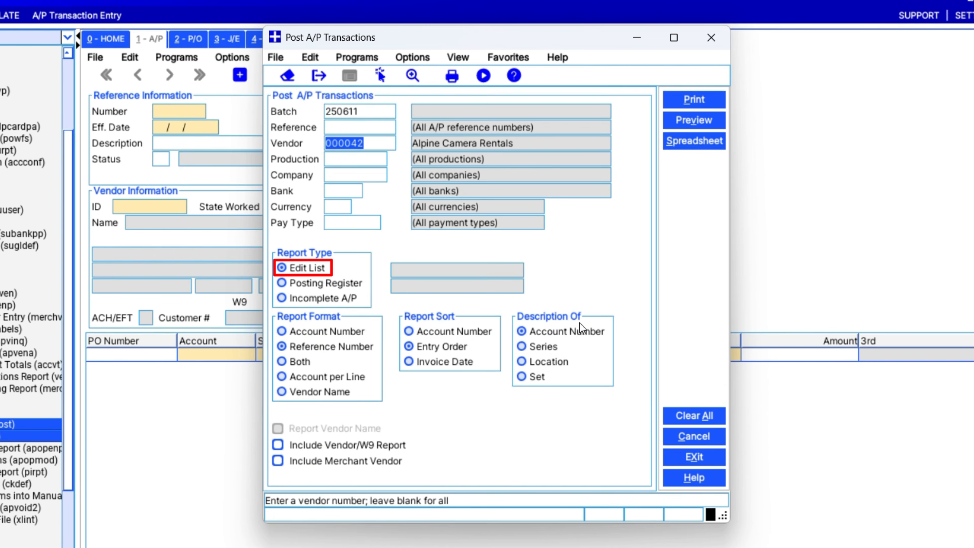
- Preview the posting register, confirm it printed correctly, and post the transactions
{"action": "left_click", "coordinate": [329, 283]}
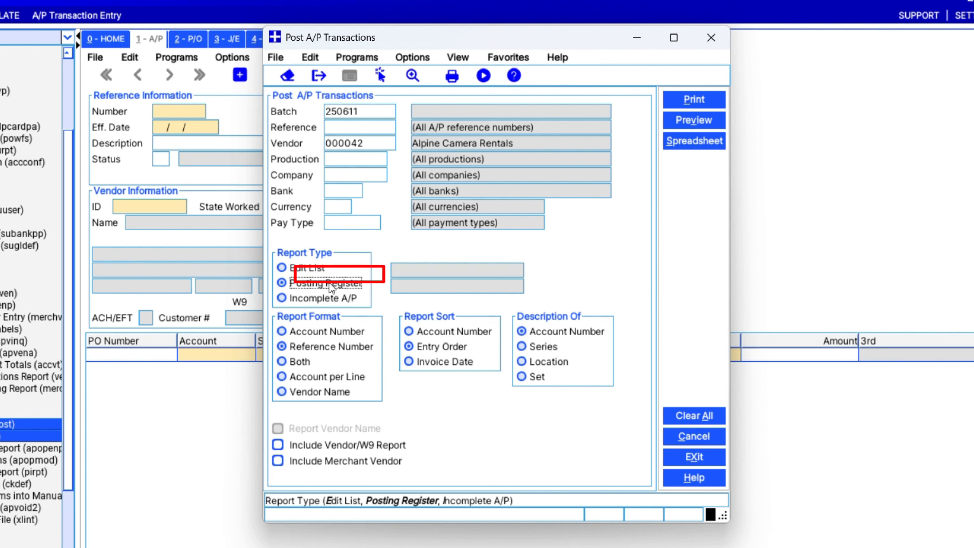
{"action": "left_click", "coordinate": [678, 122]}
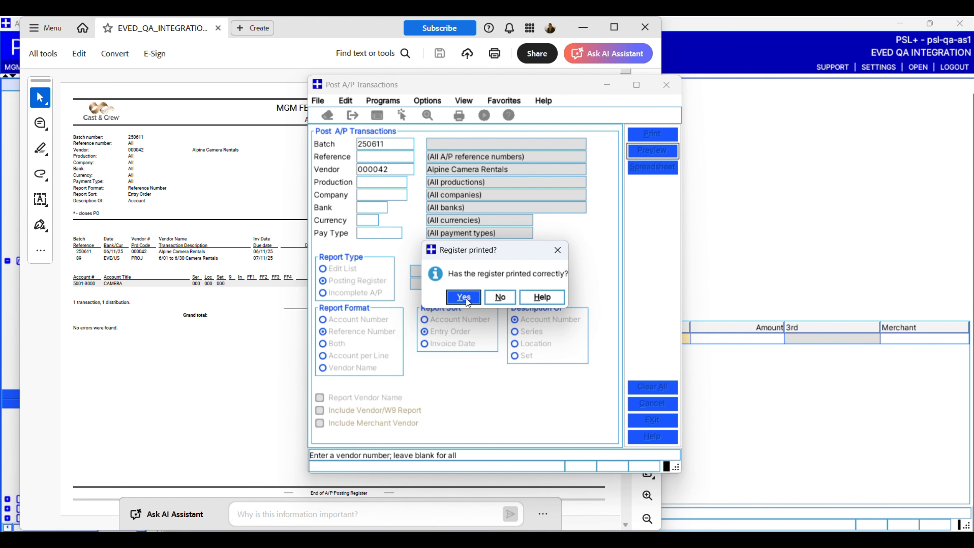
{"action": "left_click", "coordinate": [464, 298]}
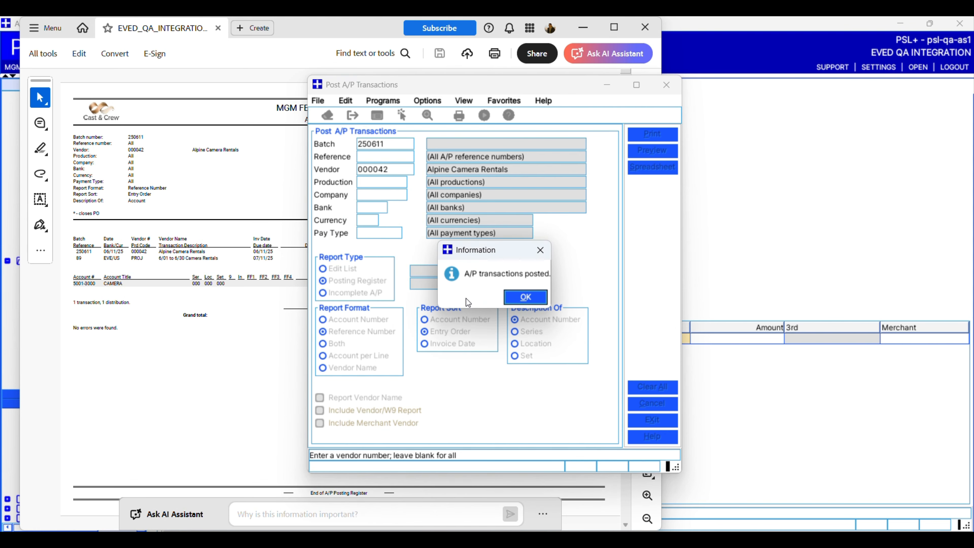
{"action": "left_click", "coordinate": [537, 299]}
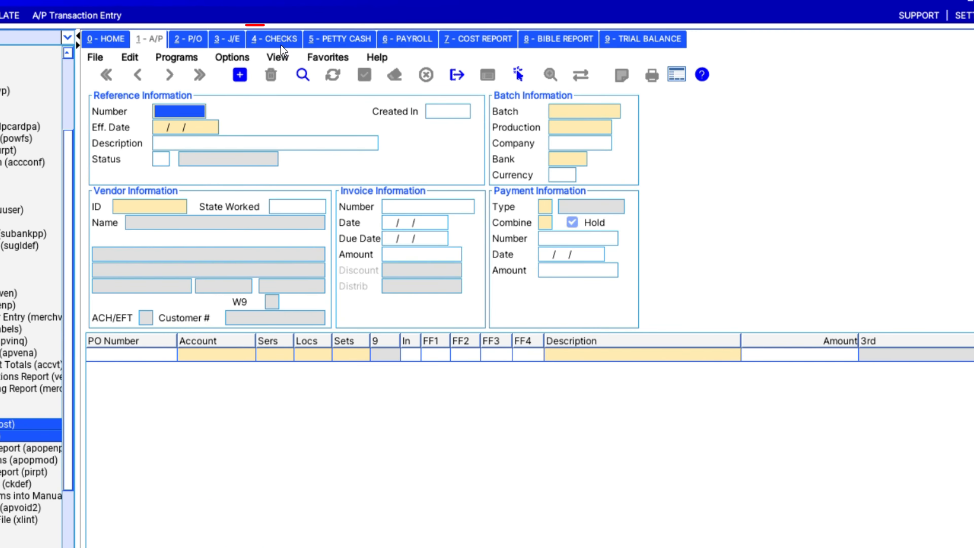
- Set up a check run with bank EVE, payment type EFT, vendor Alpine Camera Rentals, then print
{"action": "left_click", "coordinate": [283, 43]}
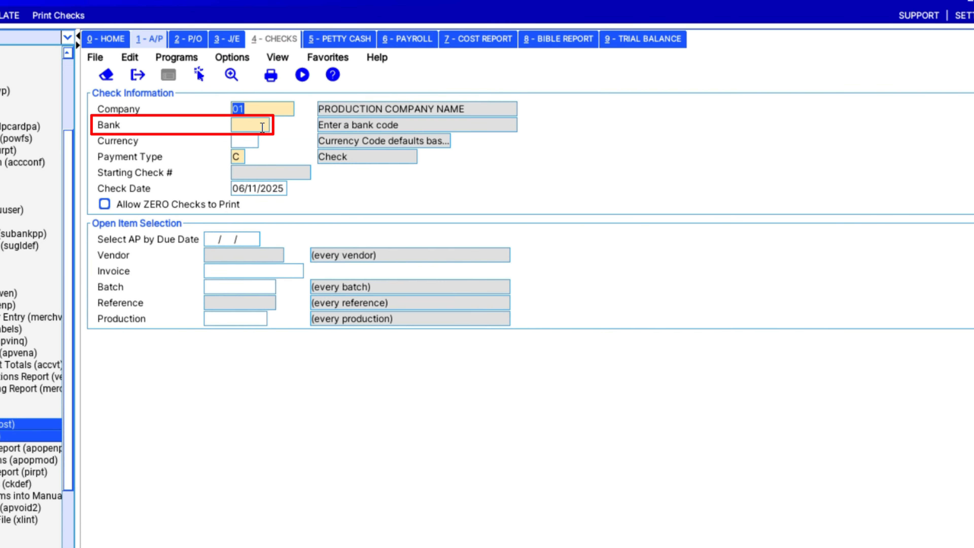
{"action": "double_click", "coordinate": [268, 122]}
{"action": "left_click", "coordinate": [295, 194]}
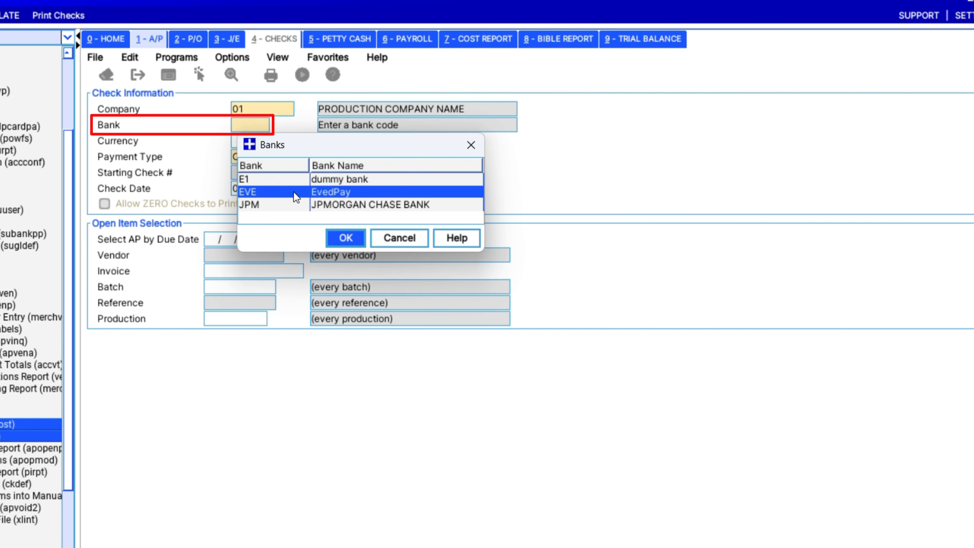
{"action": "left_click", "coordinate": [351, 241]}
{"action": "double_click", "coordinate": [241, 157]}
{"action": "left_click", "coordinate": [292, 225]}
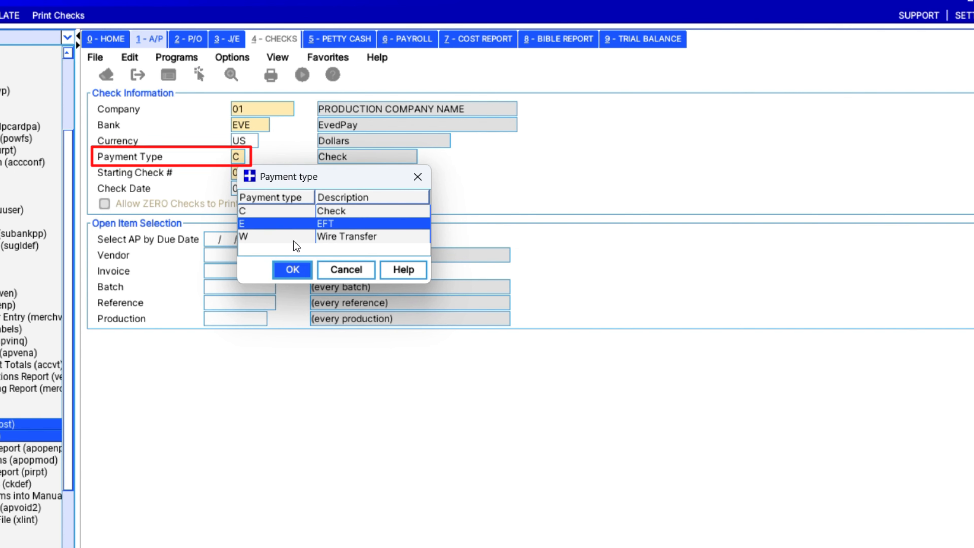
{"action": "left_click", "coordinate": [292, 269]}
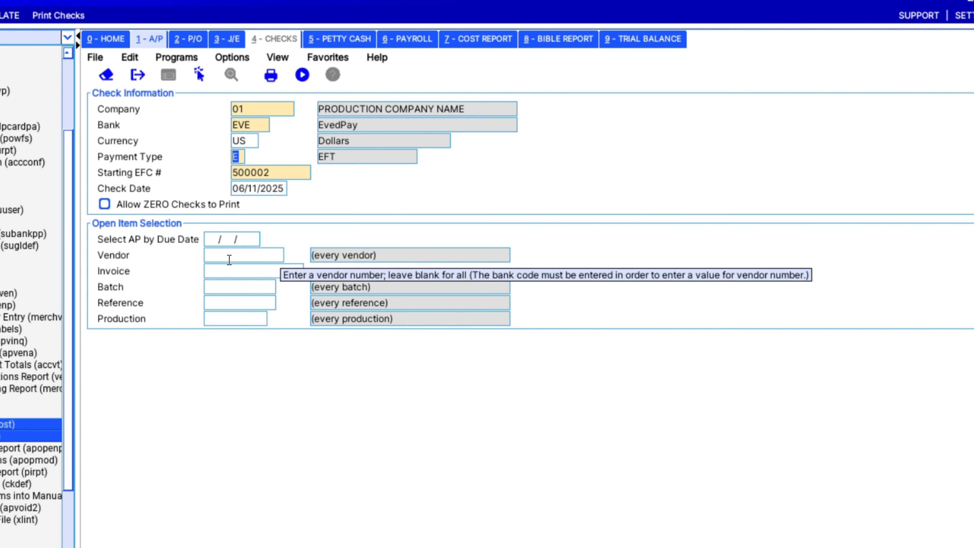
{"action": "double_click", "coordinate": [230, 259]}
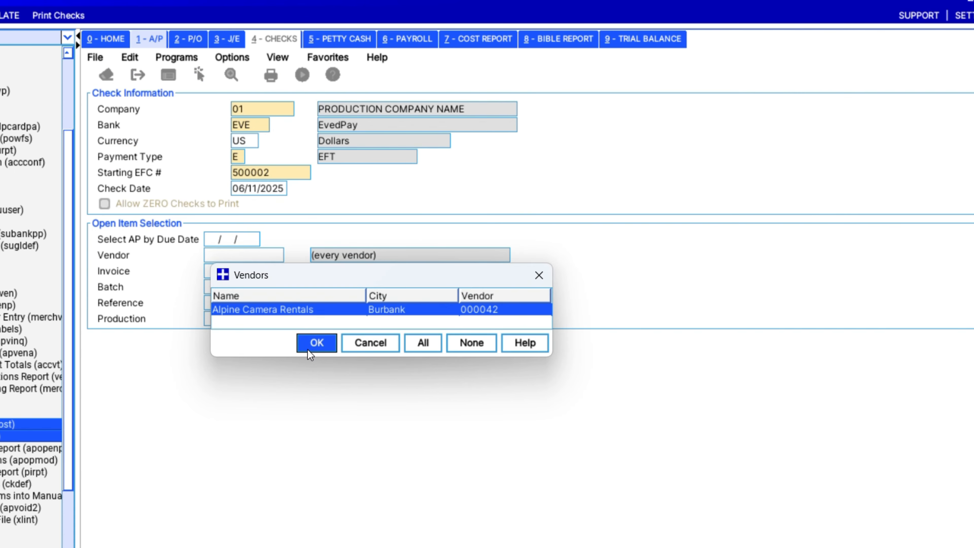
{"action": "left_click", "coordinate": [317, 343]}
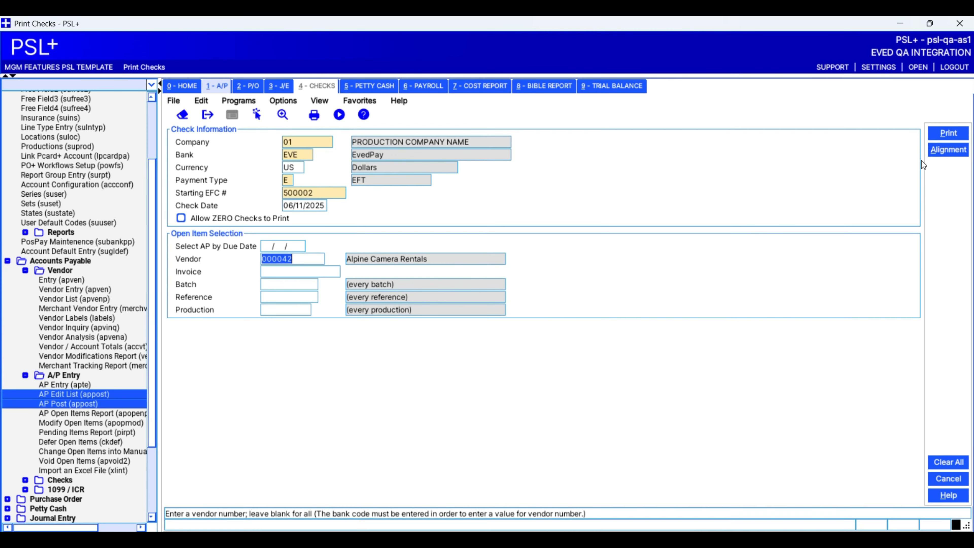
{"action": "left_click", "coordinate": [949, 133]}
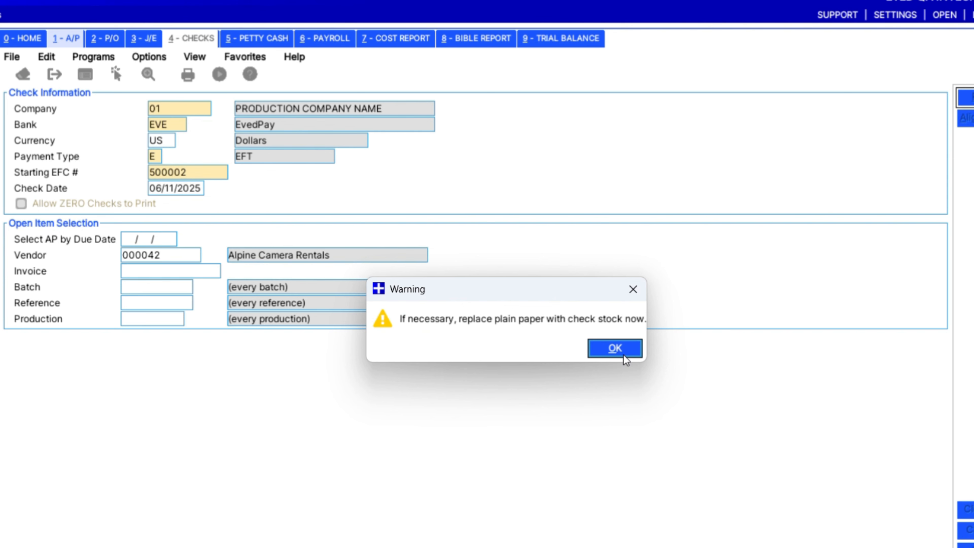
- Print check run #42 to a PDF named 'alpine check'
{"action": "left_click", "coordinate": [615, 350]}
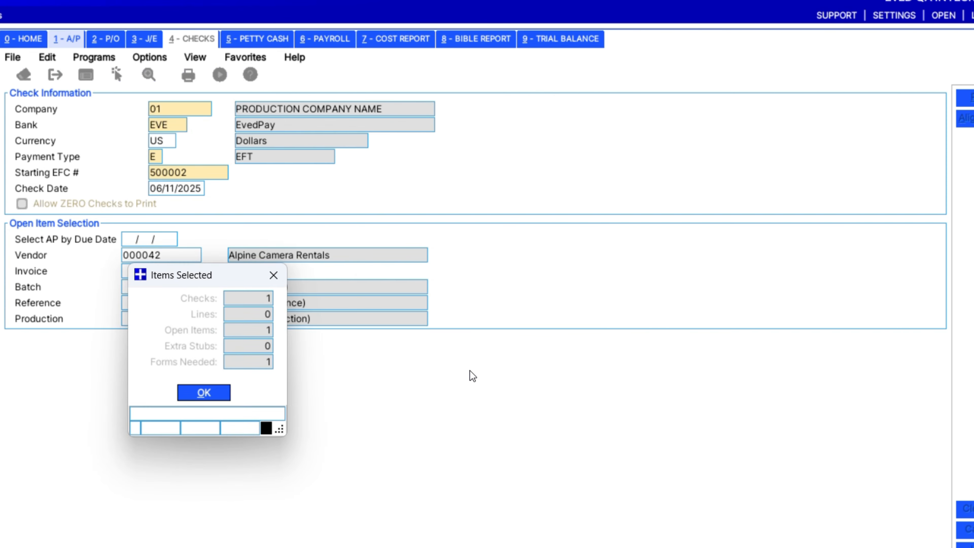
{"action": "left_click", "coordinate": [208, 393]}
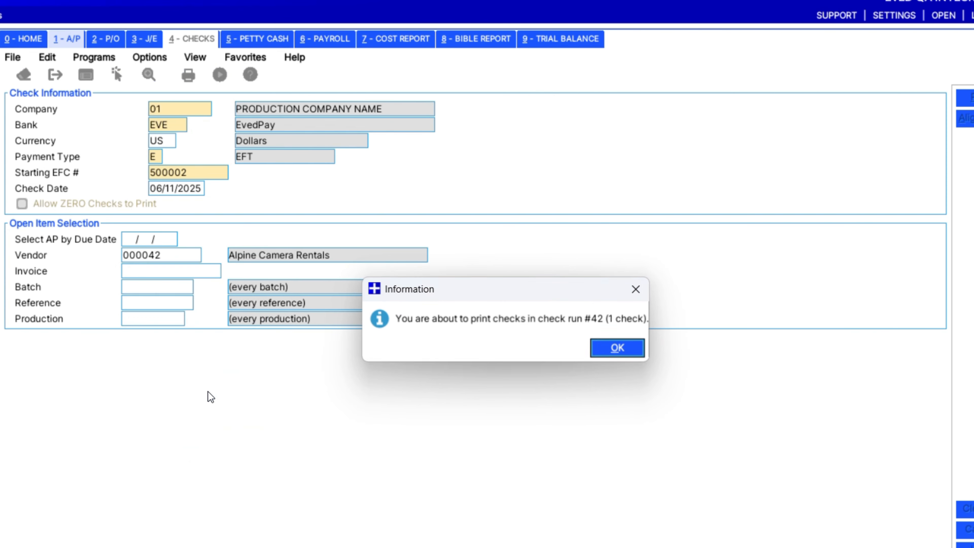
{"action": "left_click", "coordinate": [623, 344]}
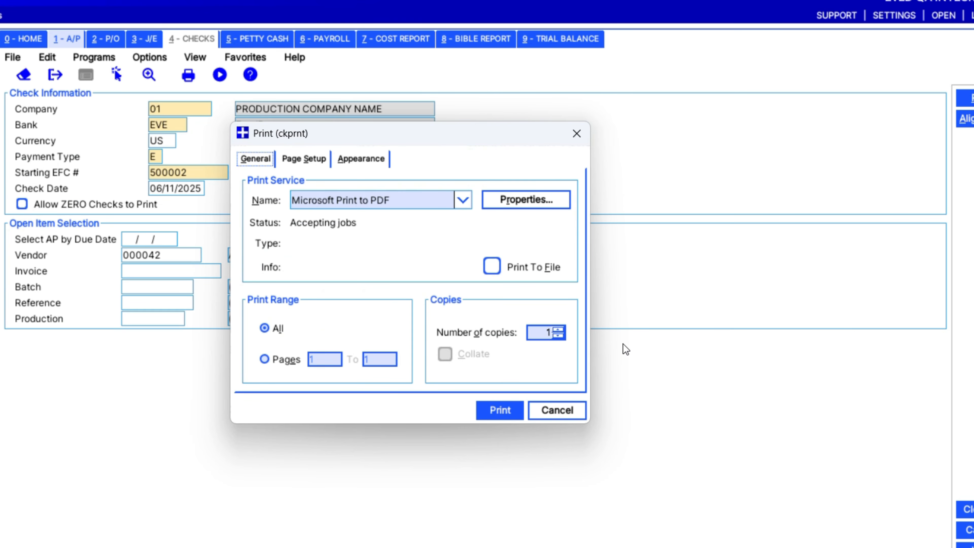
{"action": "left_click", "coordinate": [496, 410]}
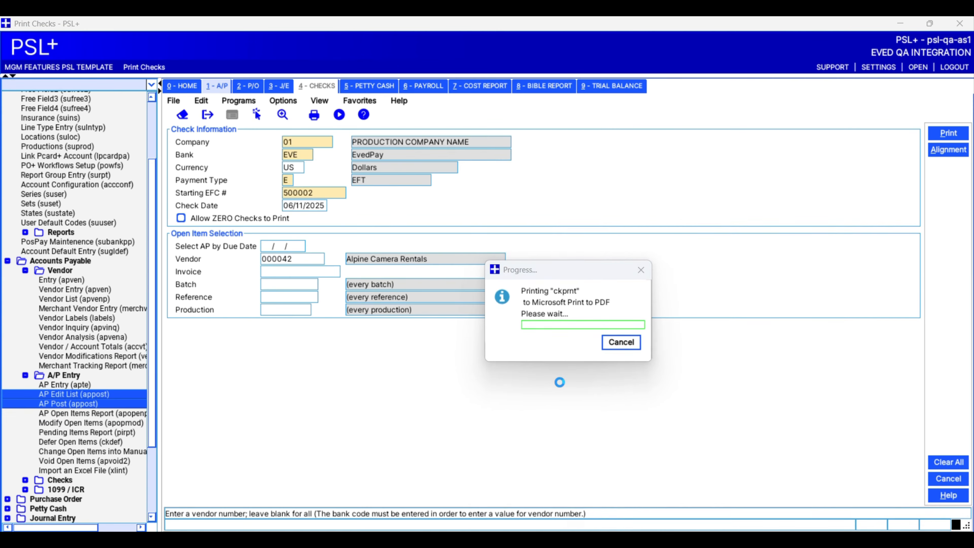
{"action": "type", "text": "alpine check"}
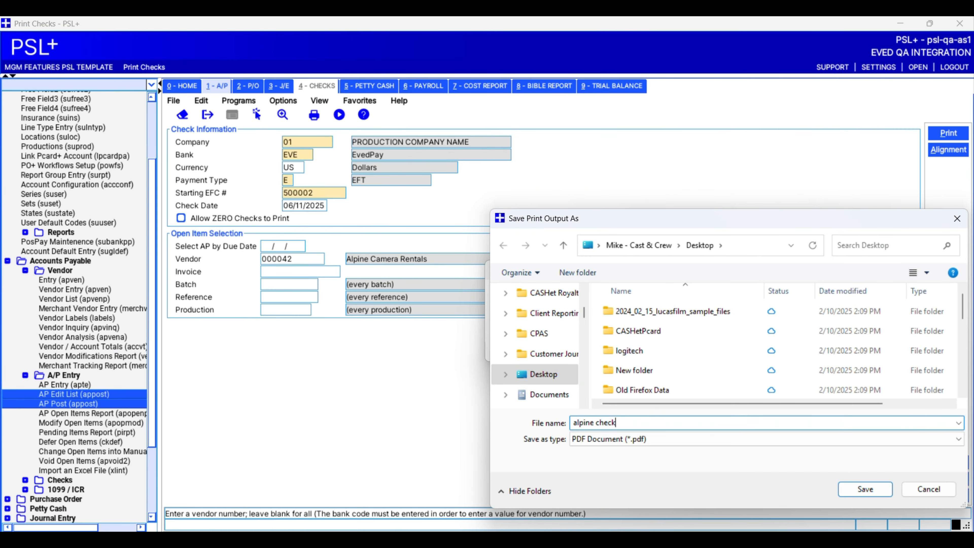
{"action": "key", "text": "Return"}
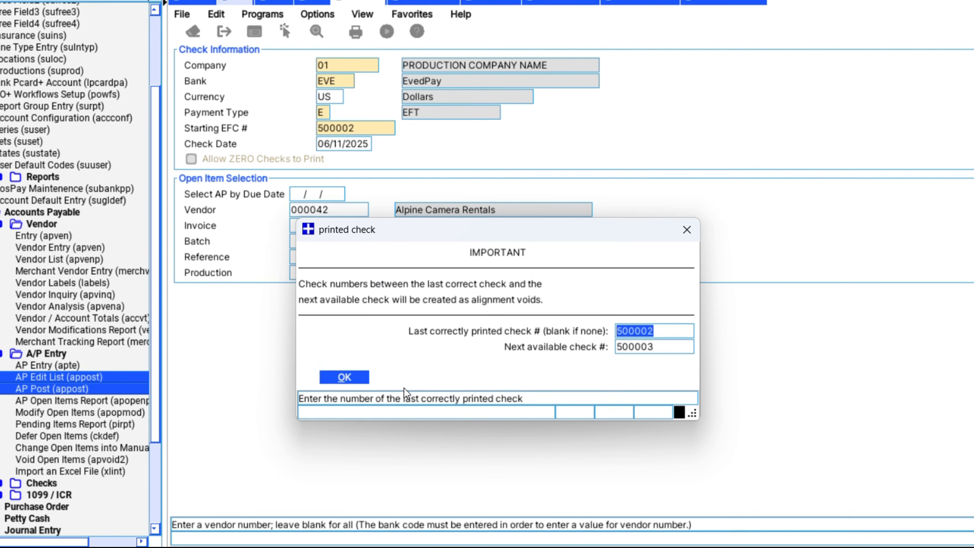
- Confirm 500002 as the last correctly printed check and review the check register
{"action": "left_click", "coordinate": [353, 377]}
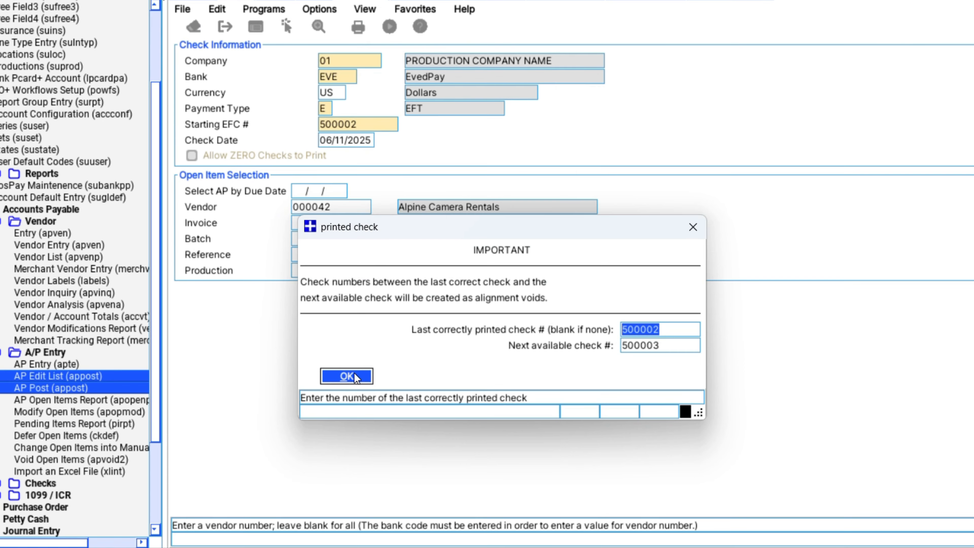
{"action": "left_click", "coordinate": [347, 377]}
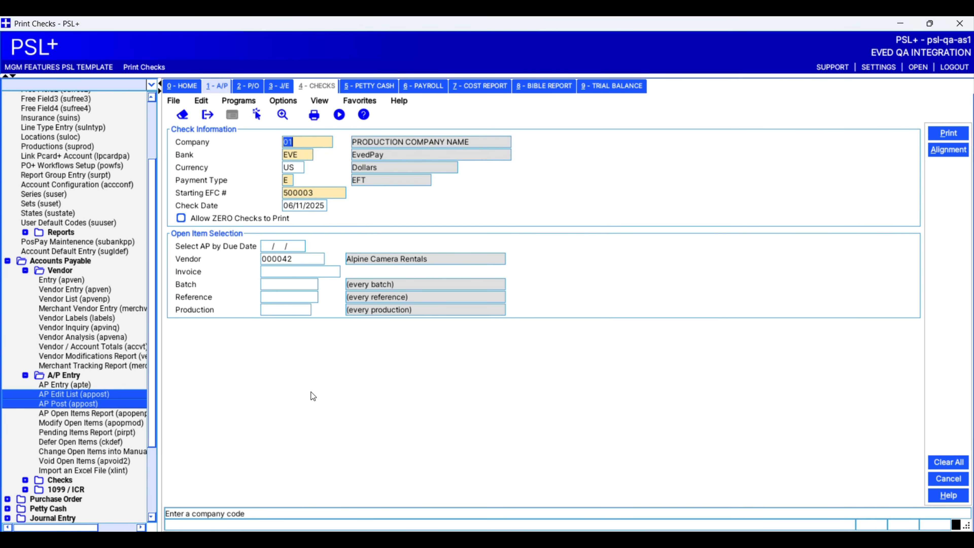
{"action": "left_click", "coordinate": [173, 101]}
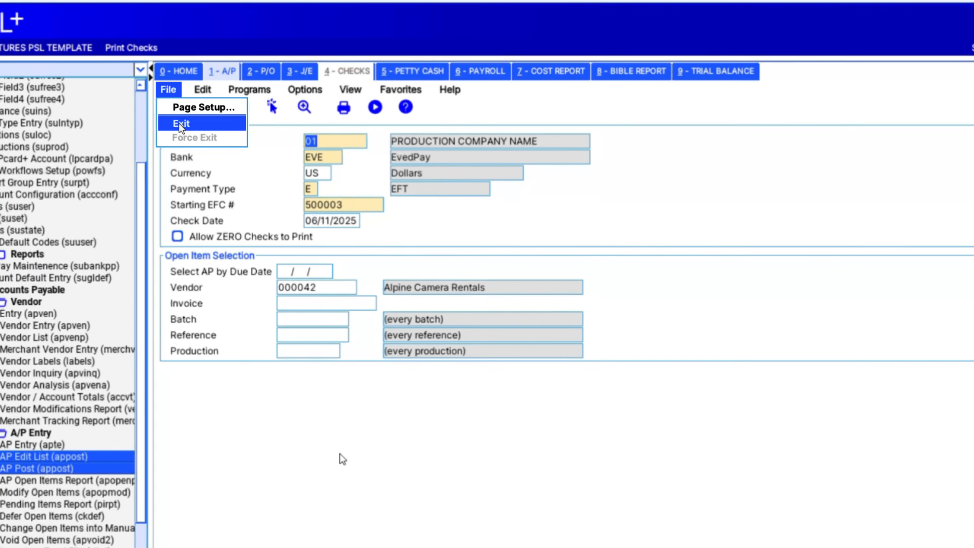
{"action": "left_click", "coordinate": [340, 454]}
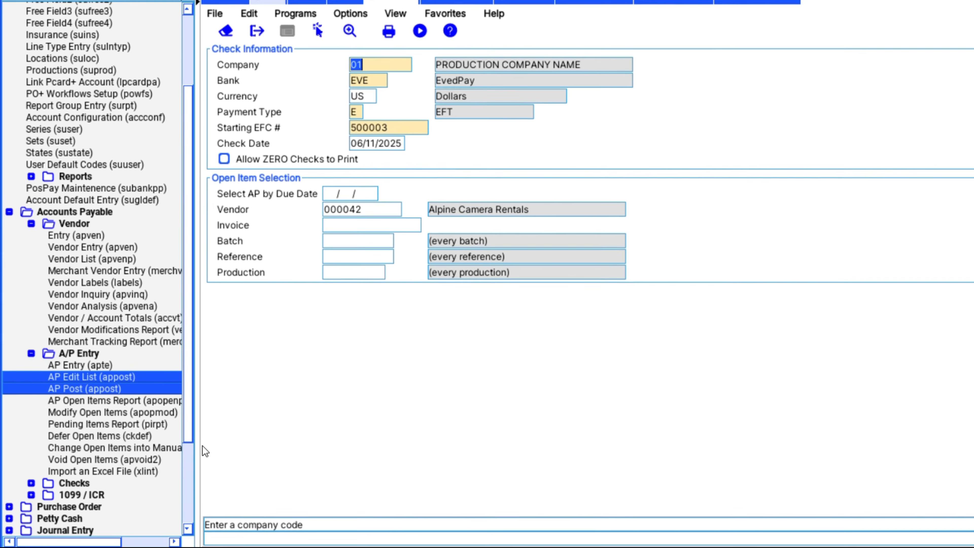
{"action": "left_click", "coordinate": [30, 483]}
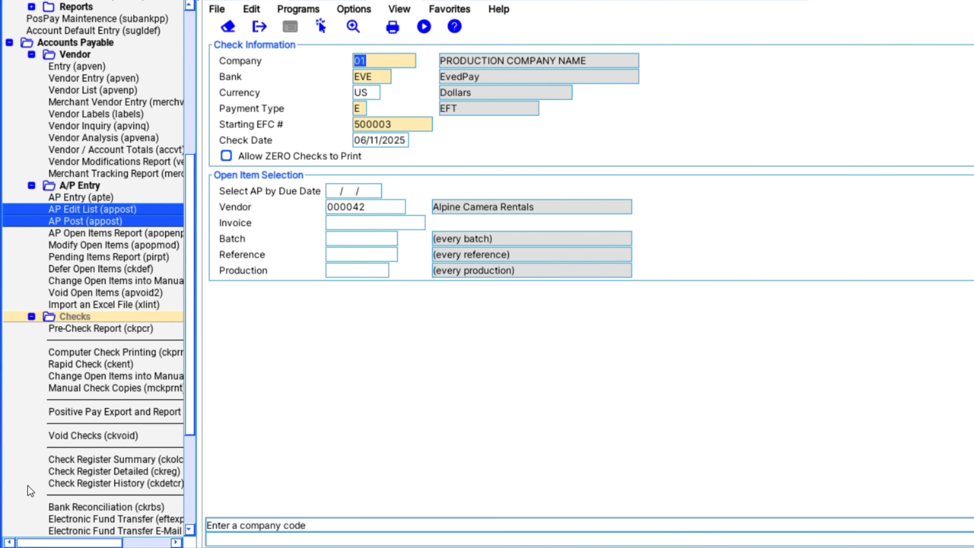
- In Electronic Fund Transfer, select the Alpine Camera Rentals payment on bank EVE for export
{"action": "scroll", "coordinate": [89, 401], "scroll_direction": "down", "scroll_amount": 4}
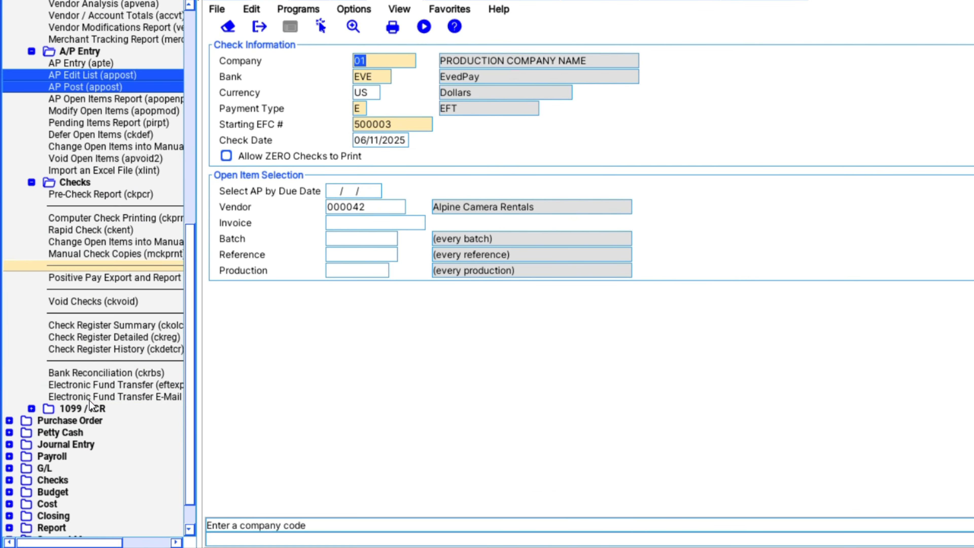
{"action": "left_click", "coordinate": [114, 385]}
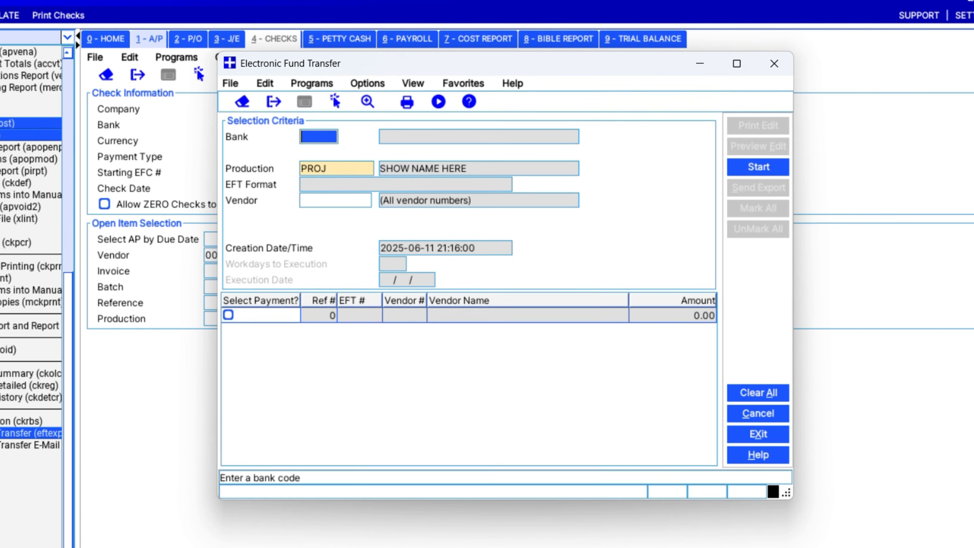
{"action": "double_click", "coordinate": [314, 134]}
{"action": "left_click", "coordinate": [353, 204]}
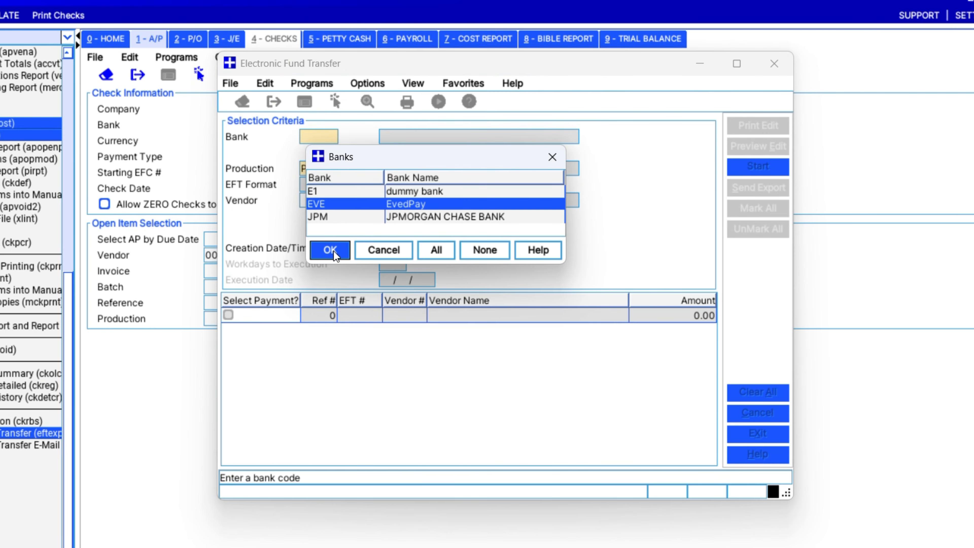
{"action": "left_click", "coordinate": [326, 250]}
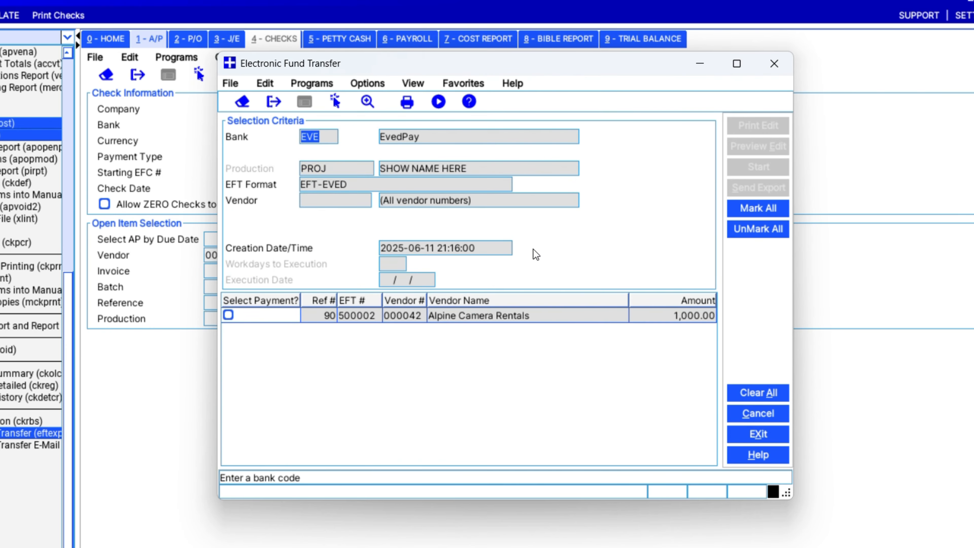
{"action": "left_click", "coordinate": [229, 315]}
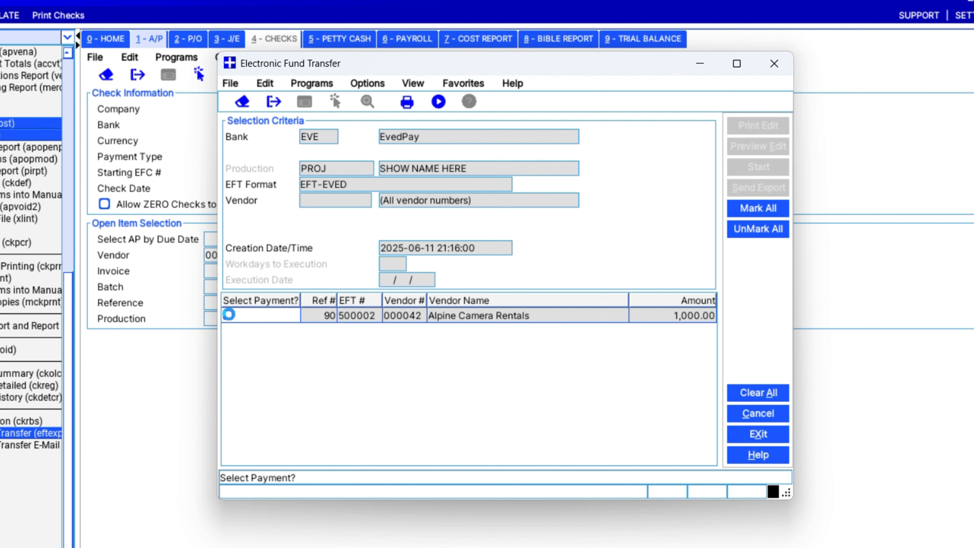
{"action": "left_click", "coordinate": [229, 315]}
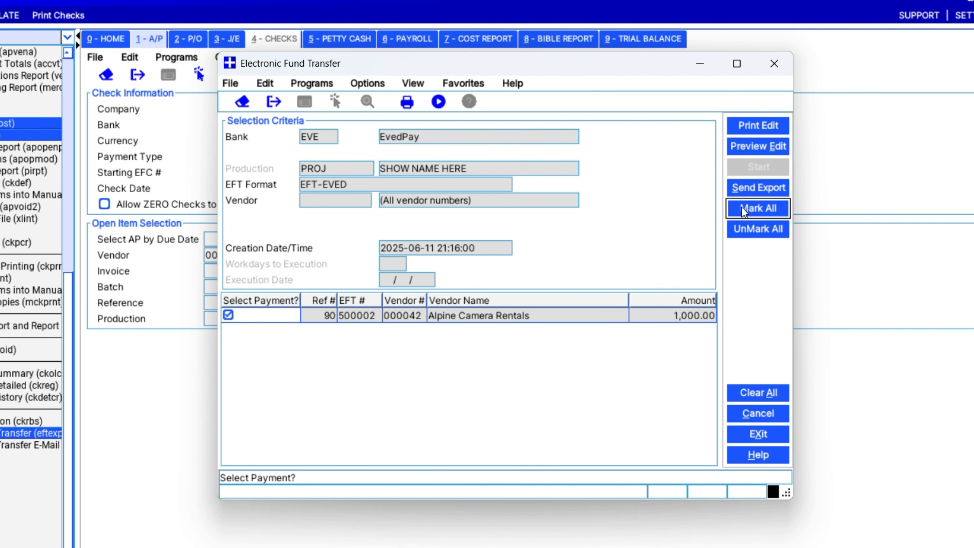
{"action": "left_click", "coordinate": [760, 187]}
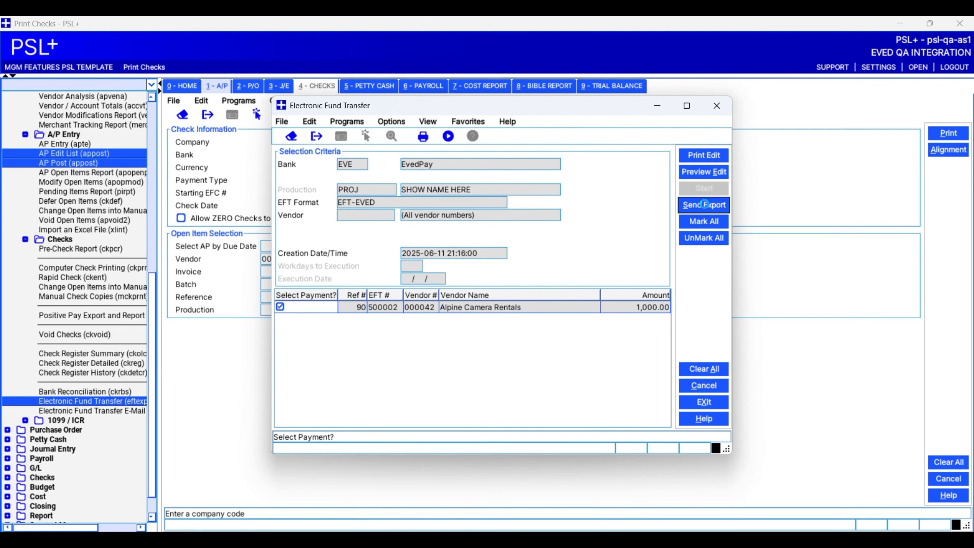
- Save the EFT register as 'alpine eft' and approve queuing the file for the bank
{"action": "left_click", "coordinate": [590, 399]}
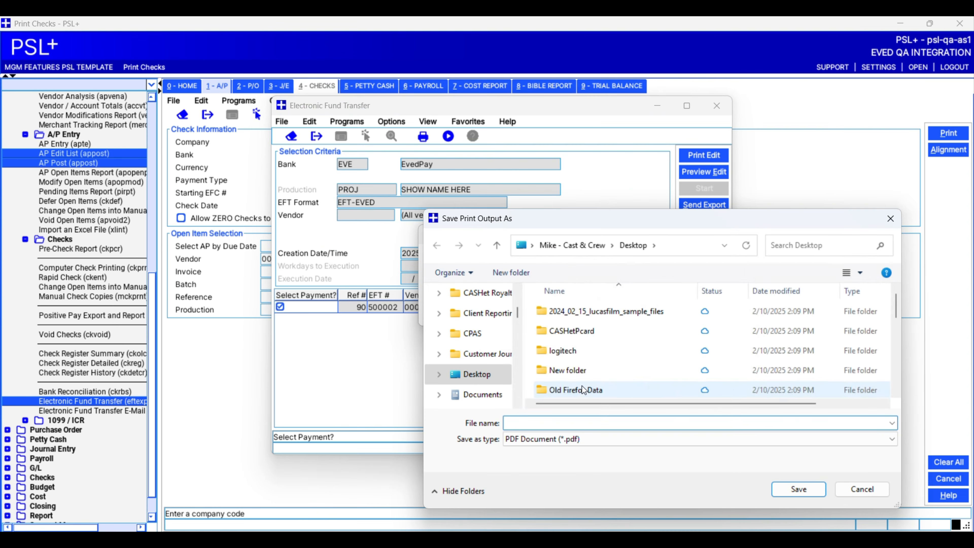
{"action": "type", "text": "alpine eft"}
{"action": "left_click", "coordinate": [802, 490]}
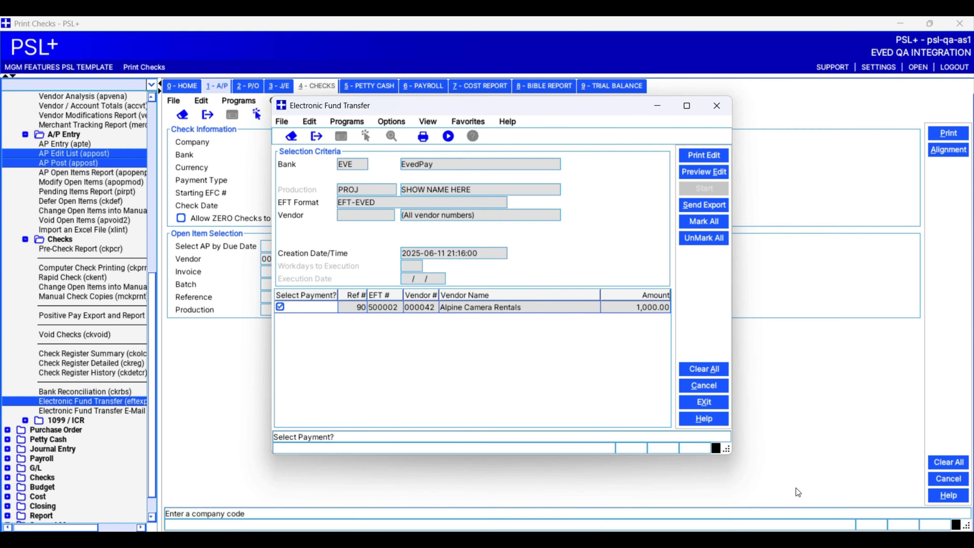
{"action": "left_click", "coordinate": [471, 299]}
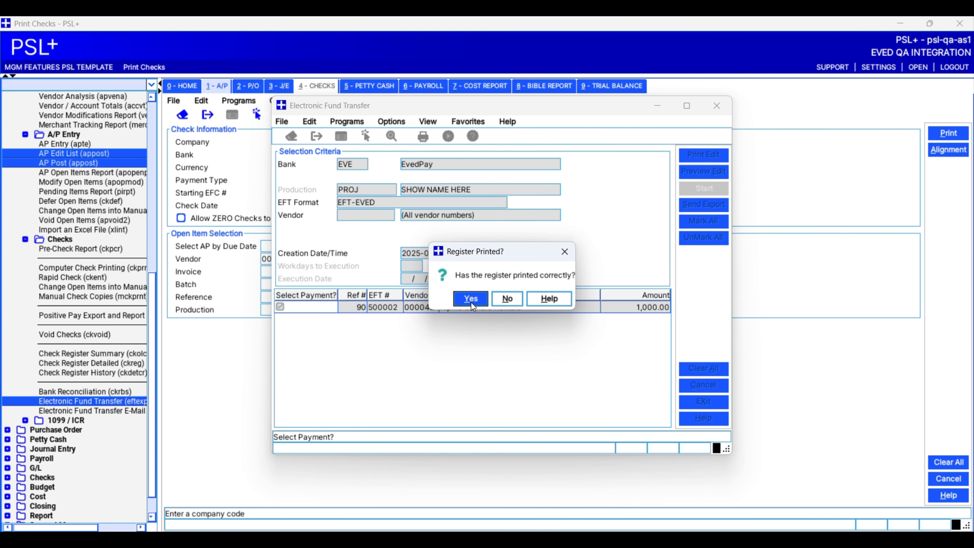
{"action": "left_click", "coordinate": [500, 300]}
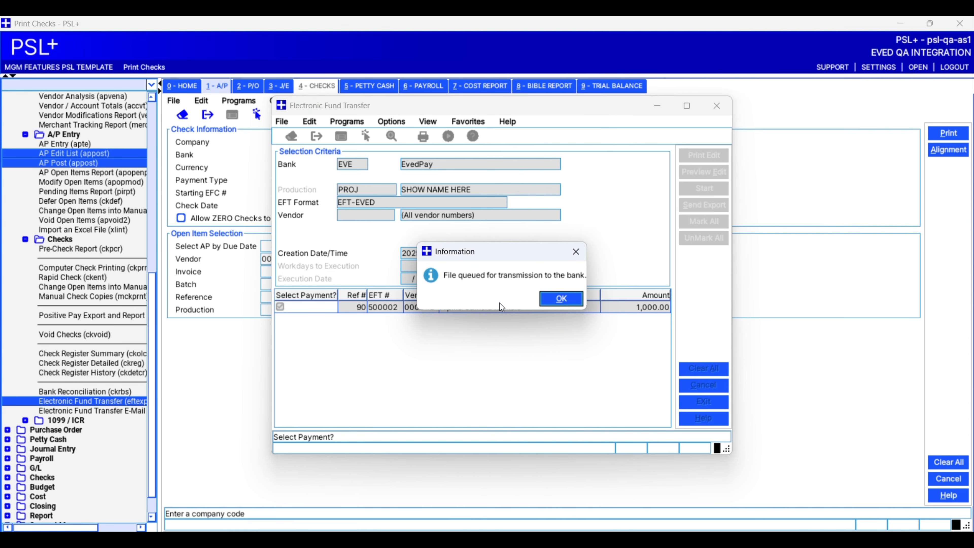
{"action": "left_click", "coordinate": [560, 298]}
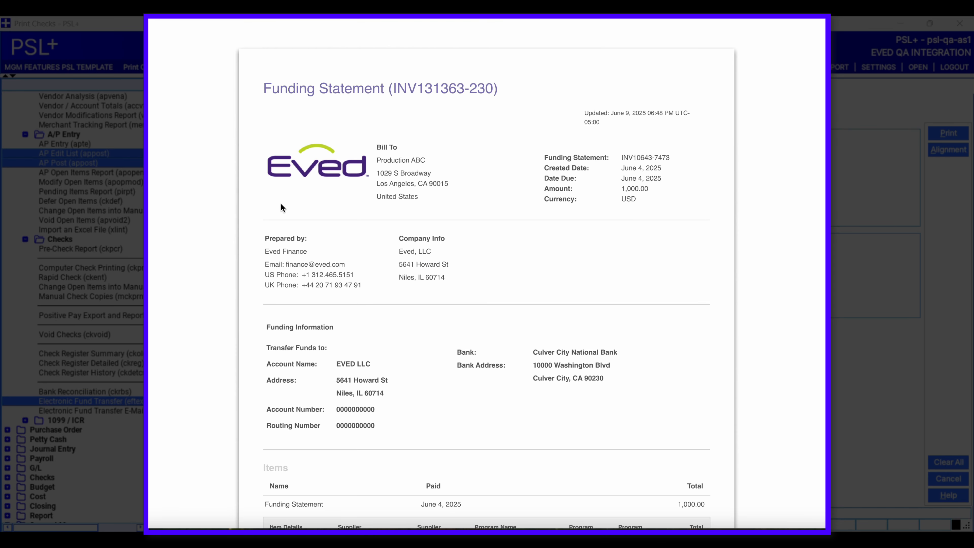
- Scroll the Eved funding statement and the INV001 EvedPay remittance confirming 1,000.00 transmitted
{"action": "scroll", "coordinate": [281, 207], "scroll_direction": "down", "scroll_amount": 3}
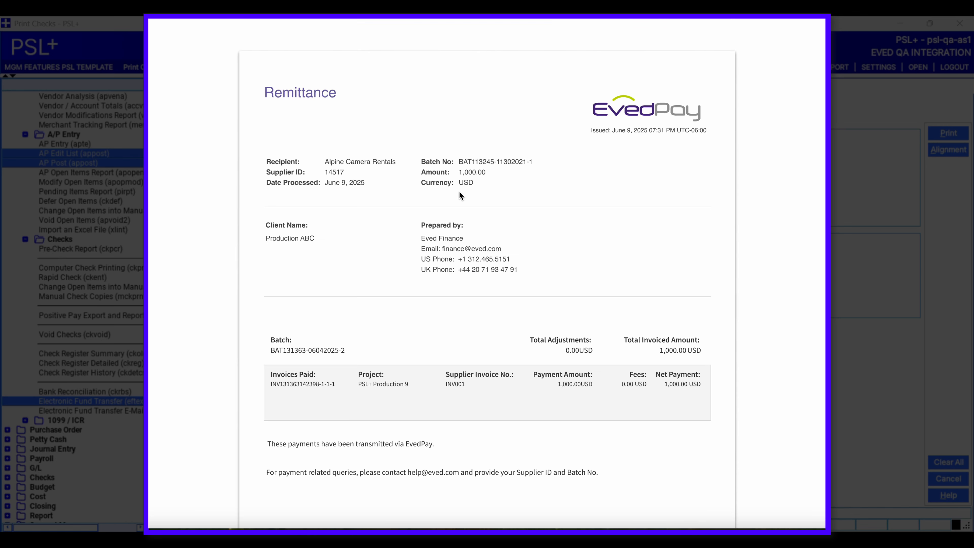
{"action": "scroll", "coordinate": [459, 195], "scroll_direction": "down", "scroll_amount": 1}
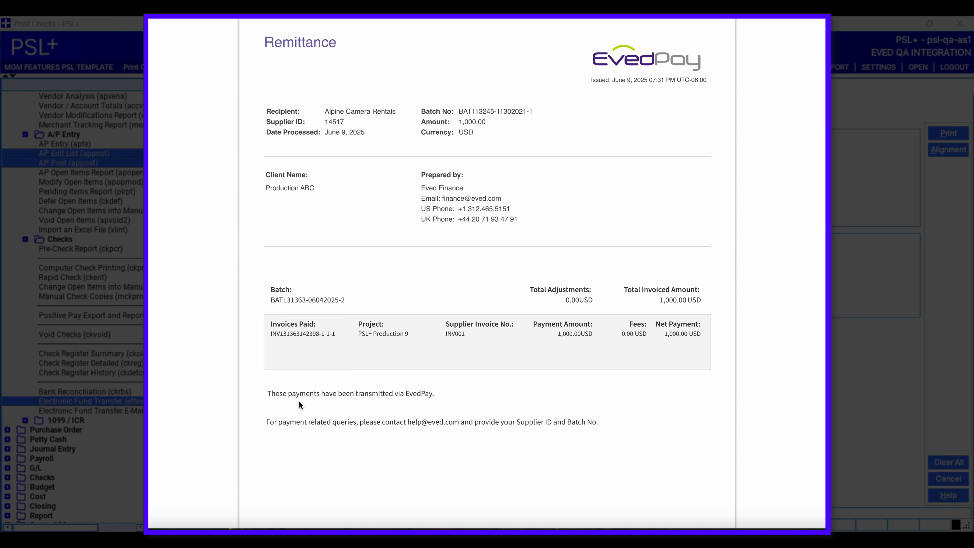